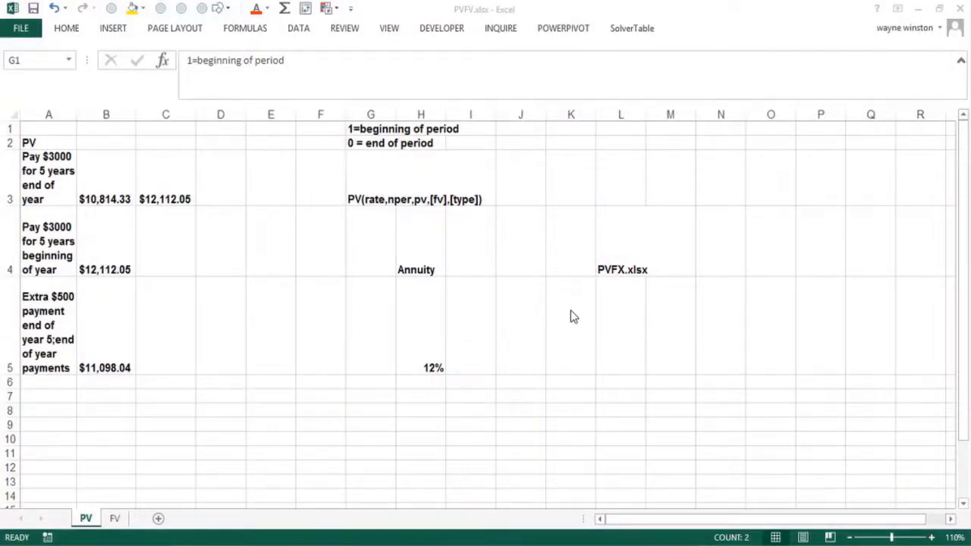
Correct the workbook file name written in cell L4 to PVFV.xlsx
left_click(427, 268)
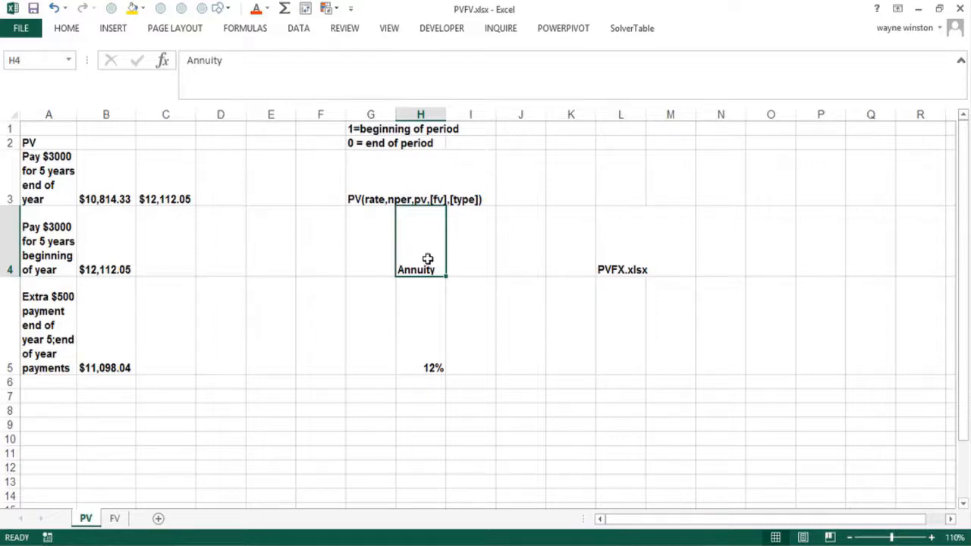
left_click(438, 314)
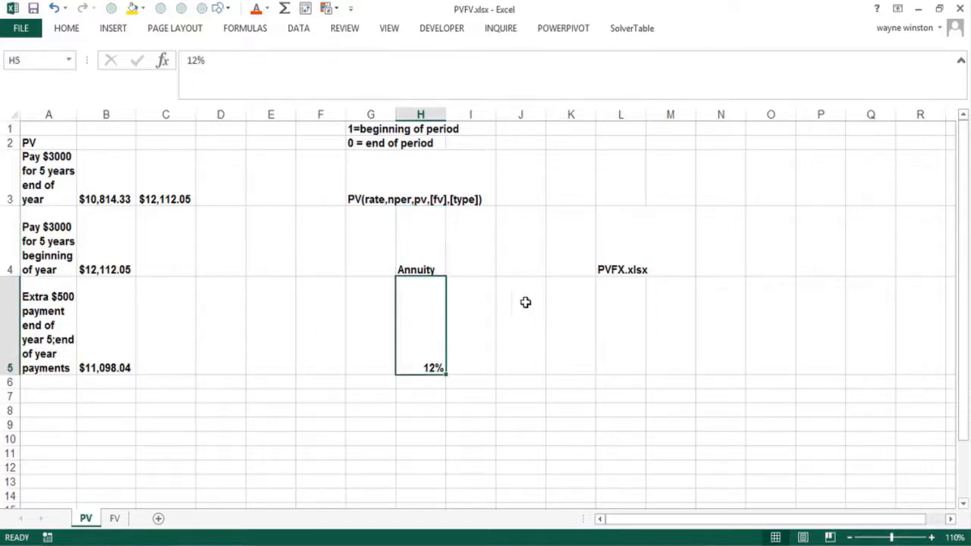
left_click(607, 268)
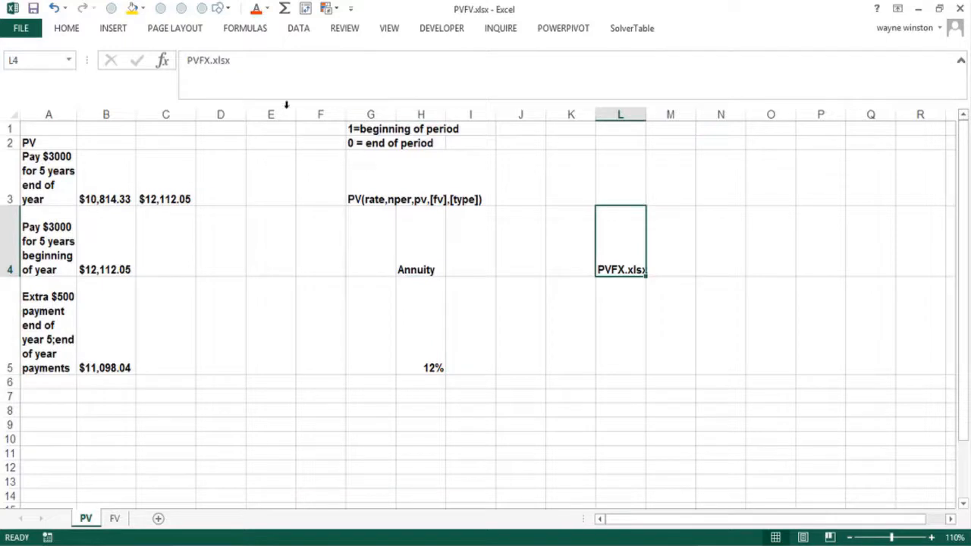
left_click(209, 62)
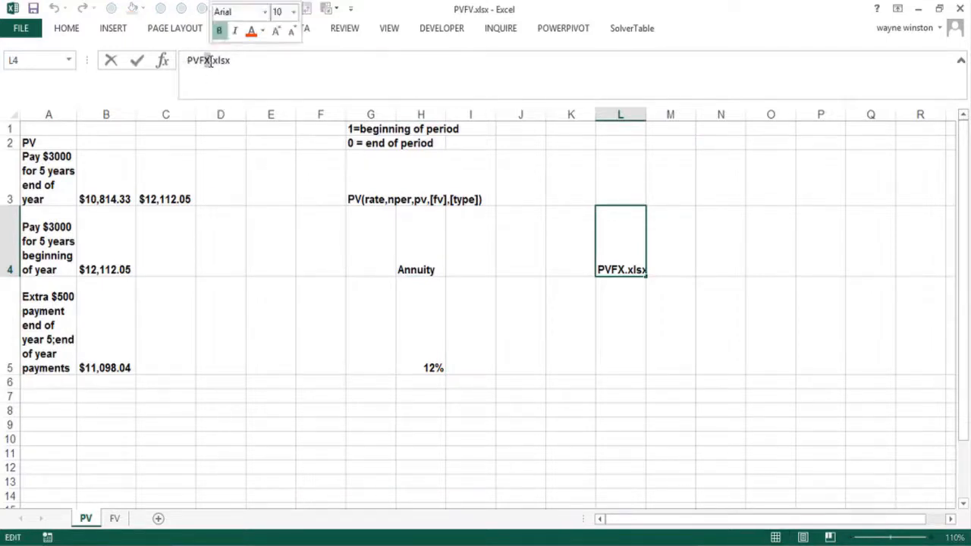
key("BackSpace")
type("V")
key("Return")
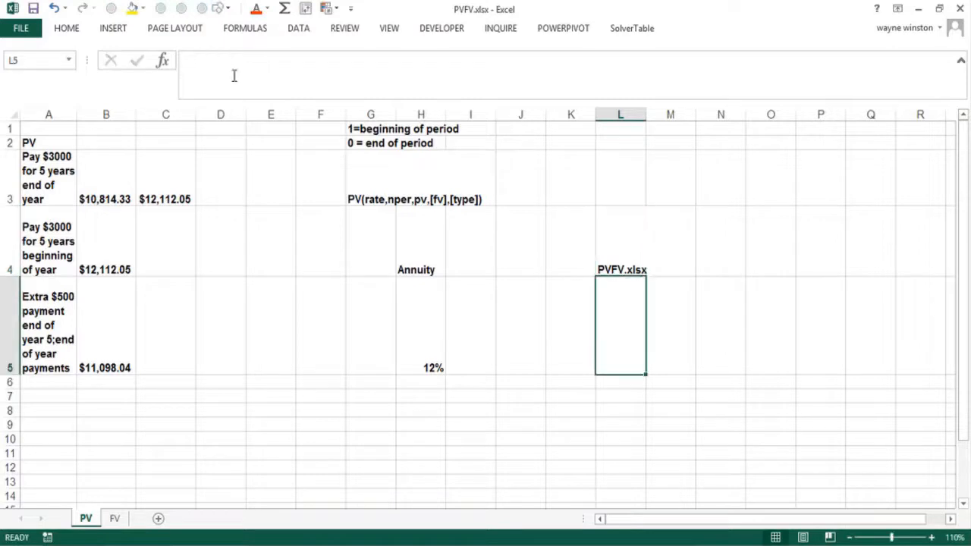
Examine the PV function's argument list in G3, together with the rate in H5 and the Annuity note in H4
left_click(530, 321)
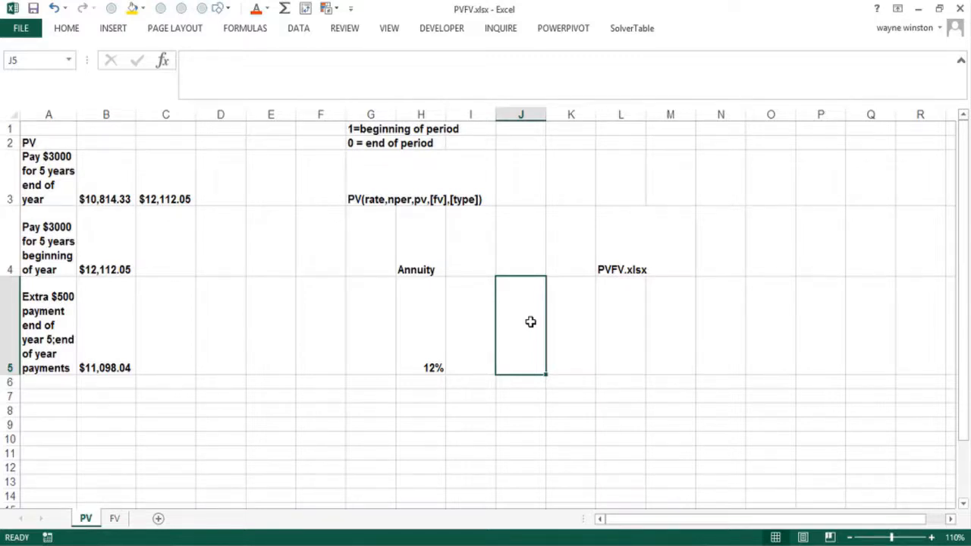
left_click(422, 311)
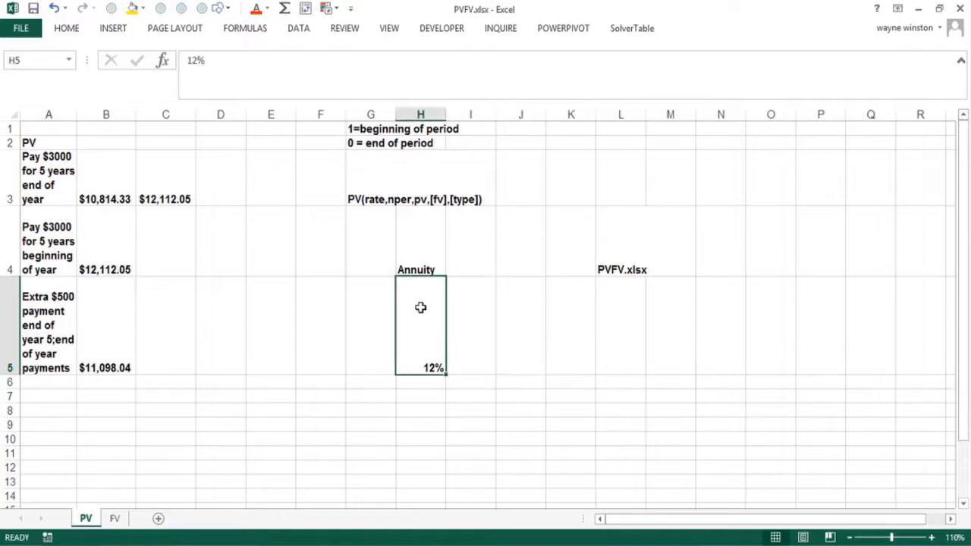
left_click(375, 232)
left_click(383, 200)
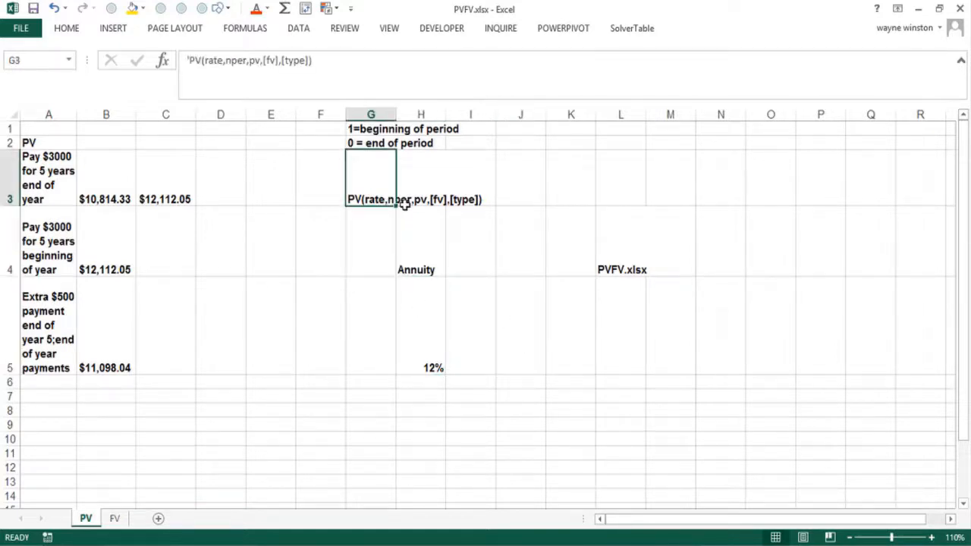
left_click(405, 204)
left_click(371, 199)
key("Right")
left_click(381, 202)
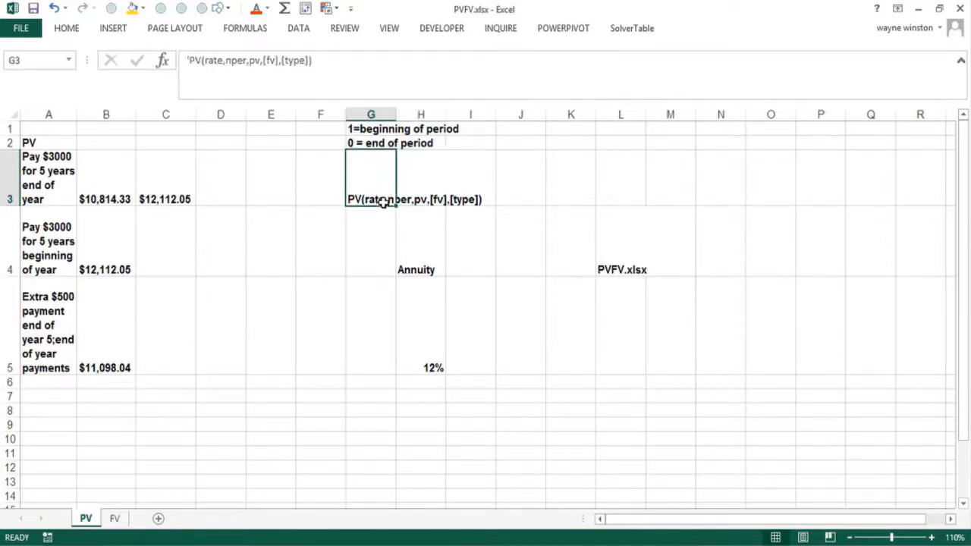
left_click(430, 211)
left_click(422, 199)
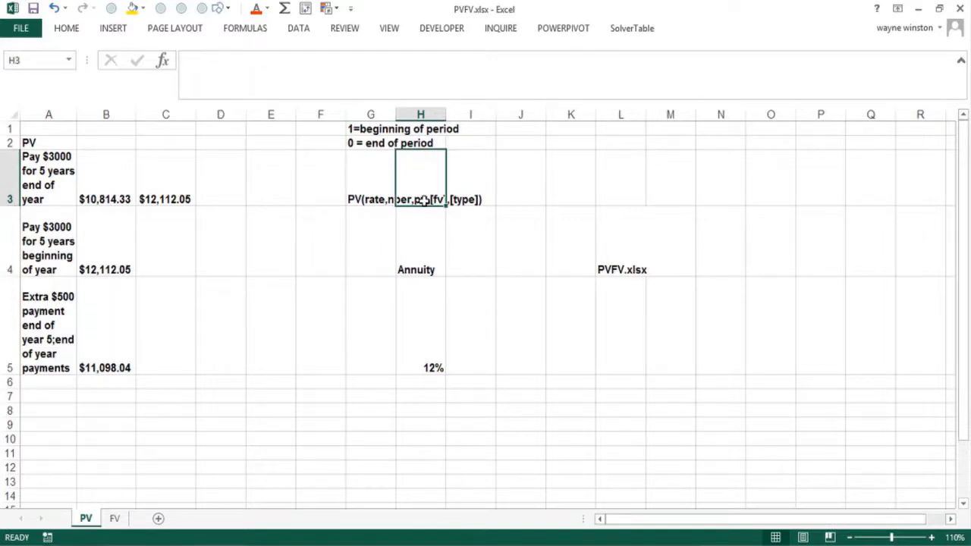
left_click(445, 239)
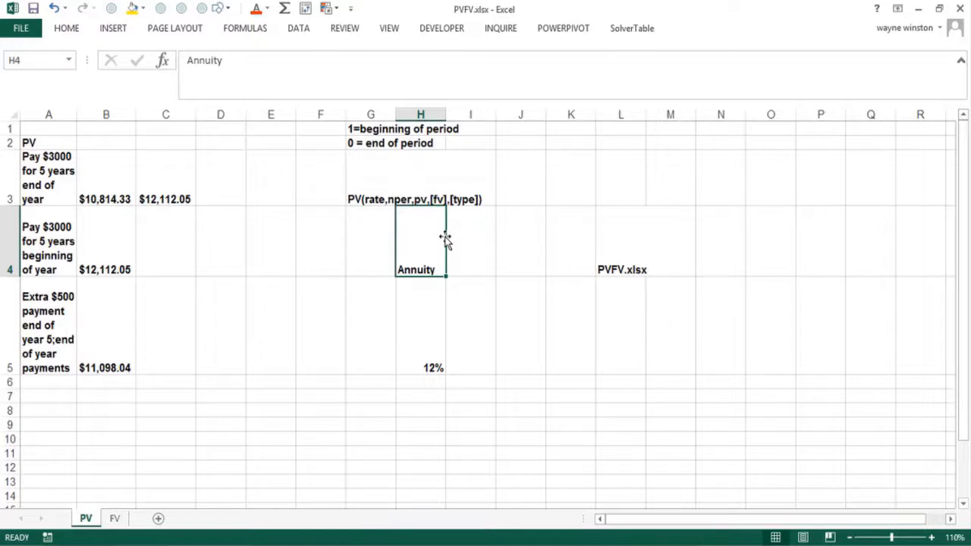
Replace the formula in C3 with =PV(.12,5,-3000,0,0) for the end-of-year payments
left_click(182, 178)
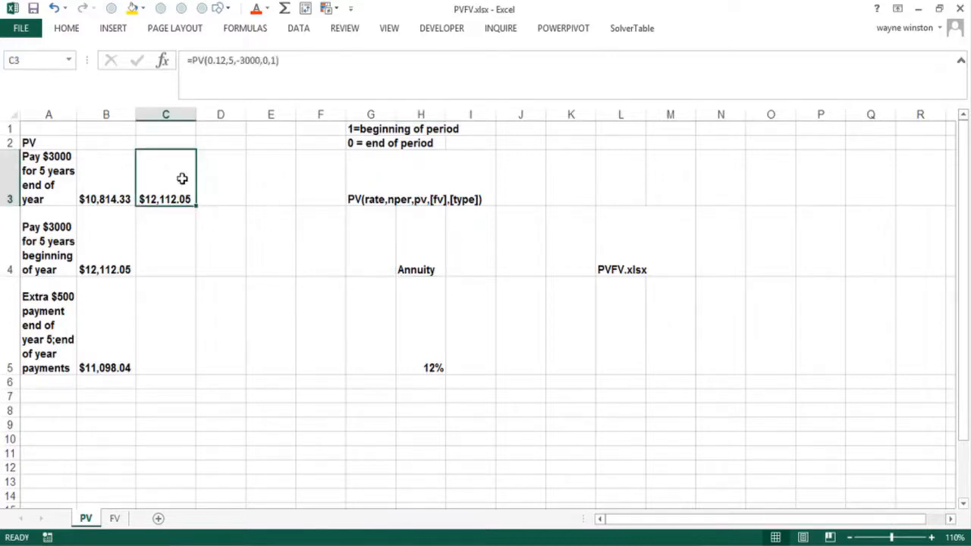
key("Delete")
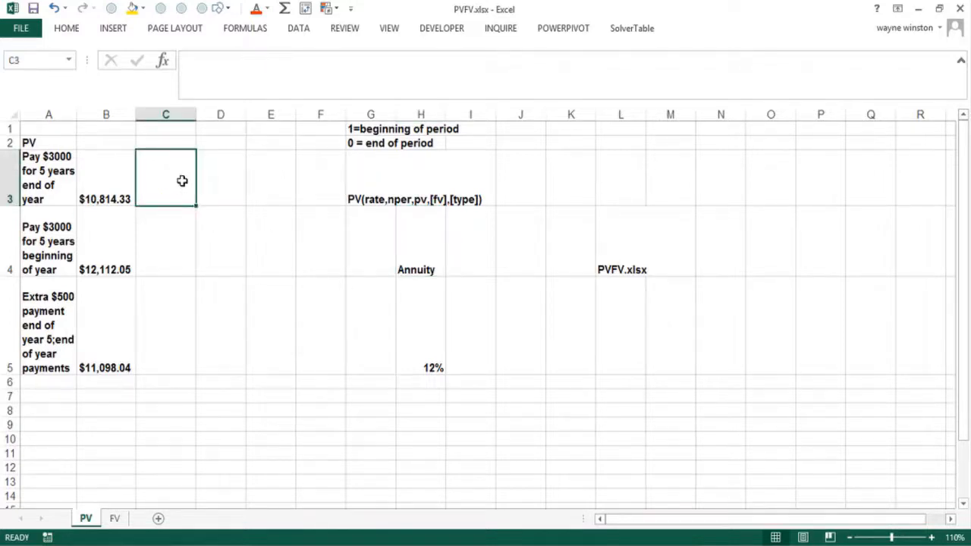
left_click(59, 184)
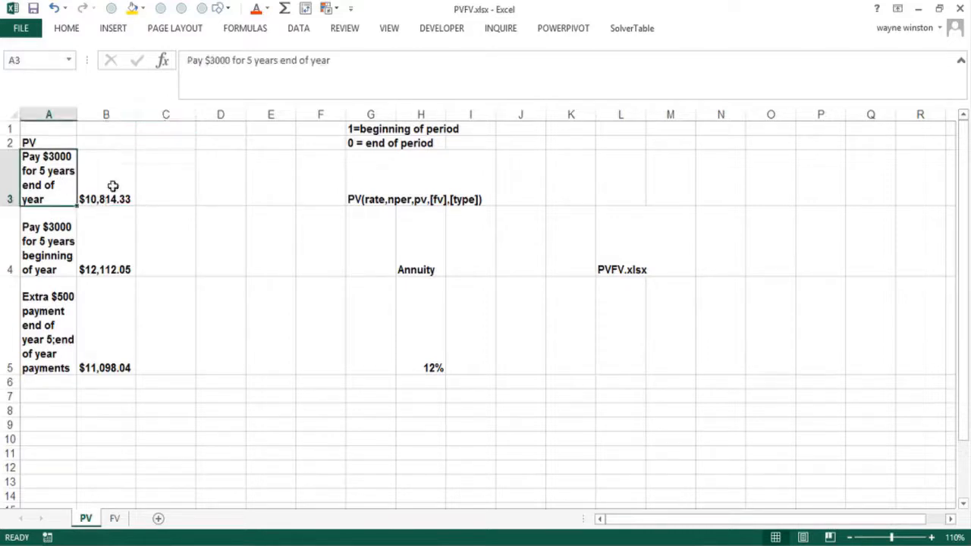
left_click(168, 197)
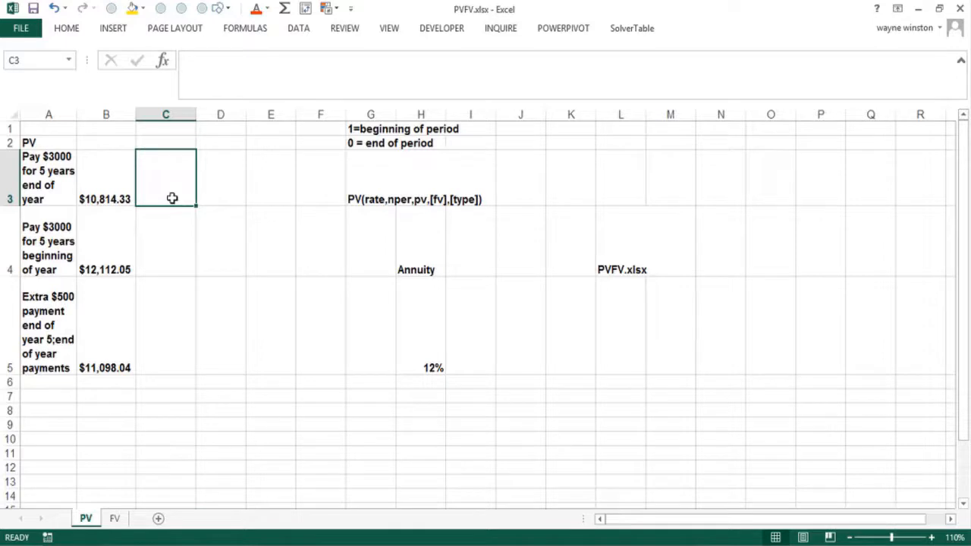
type("=pv")
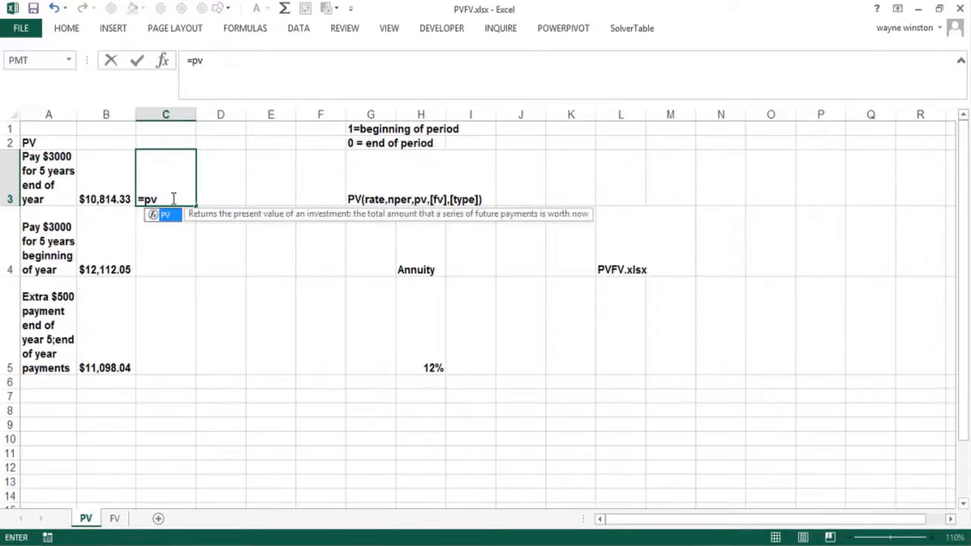
type("(")
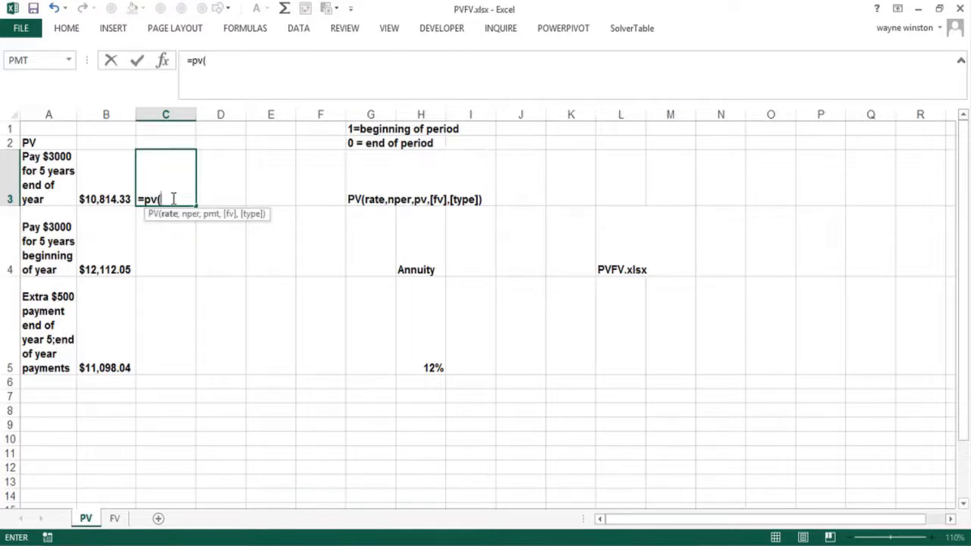
type(".12,5,")
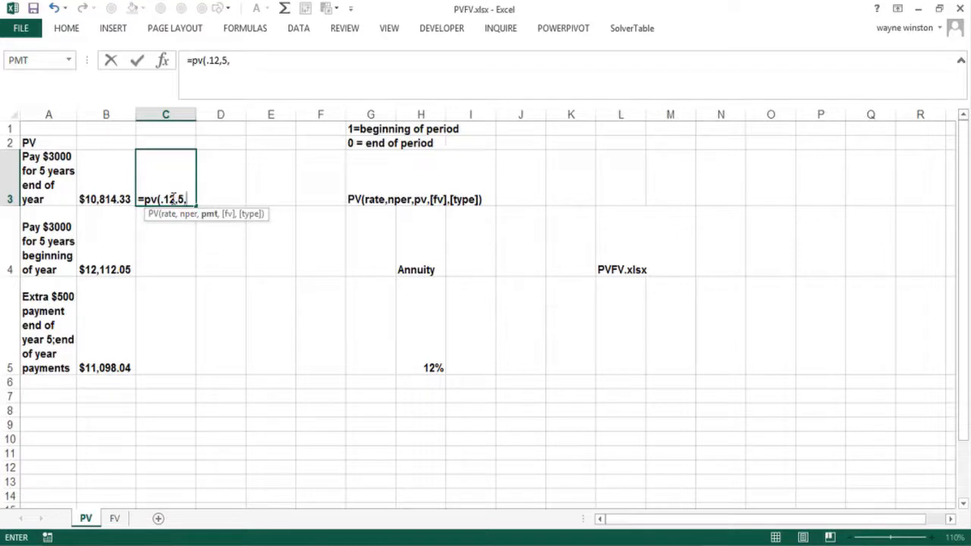
type("-3000,")
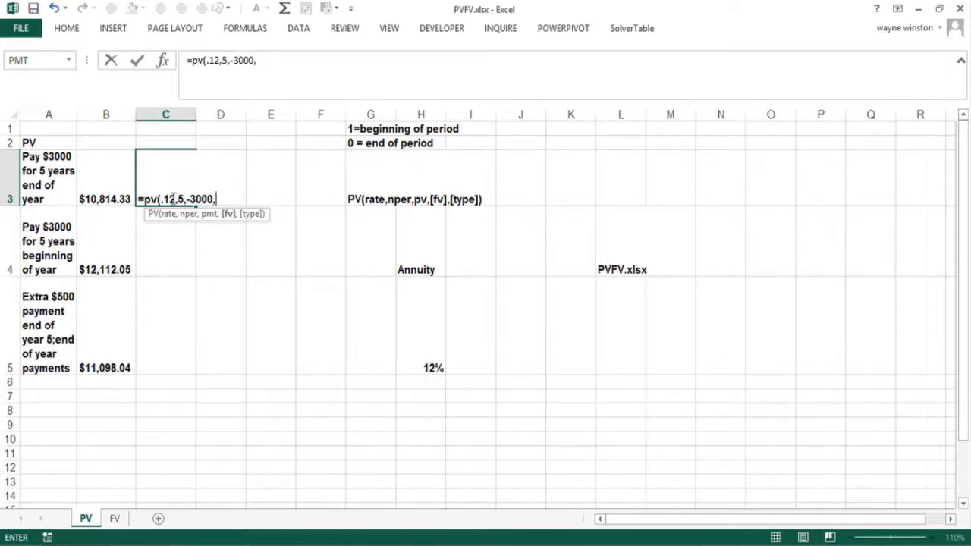
type("0,0")
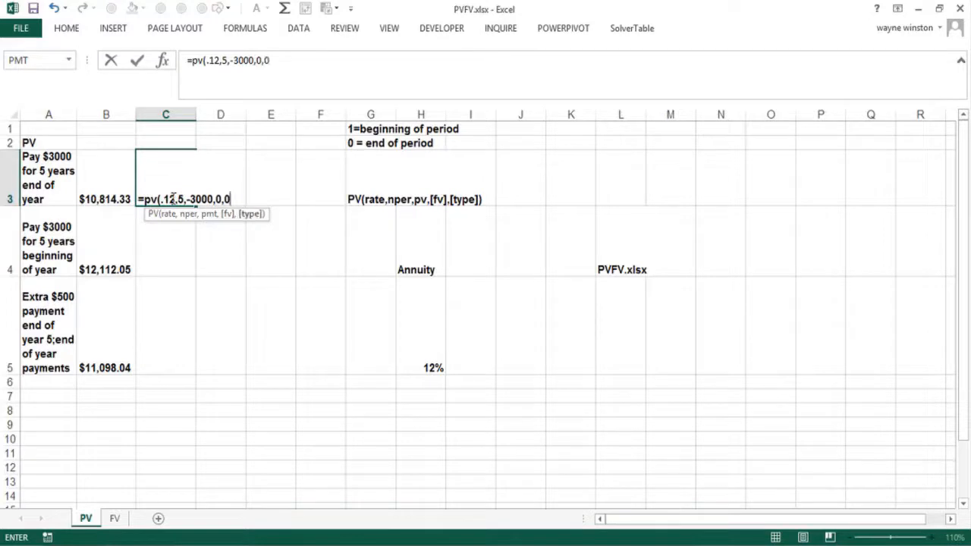
type(")")
key("Return")
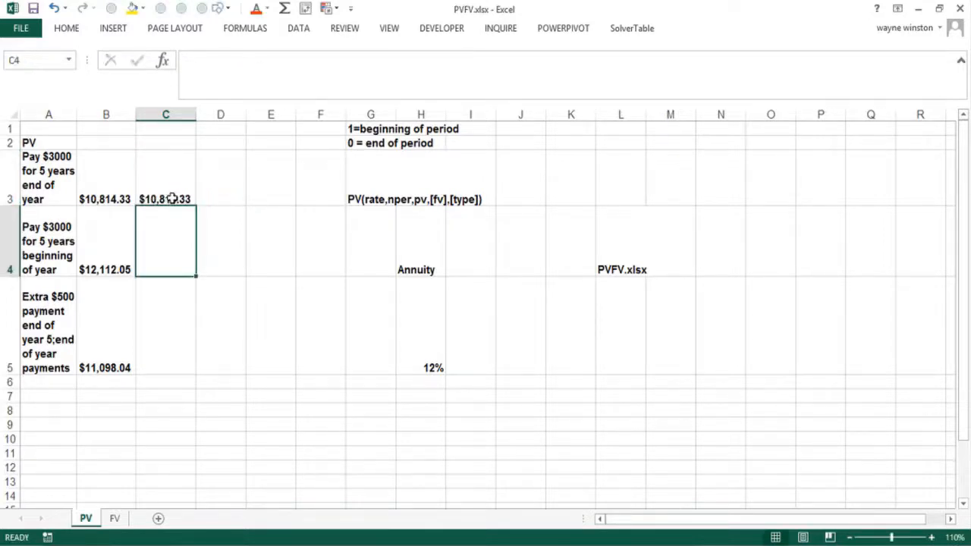
Compute the present value of the beginning-of-year payments in C4 with =PV(.12,5,-3000,0,1)
left_click(173, 199)
left_click(178, 228)
type("=pv")
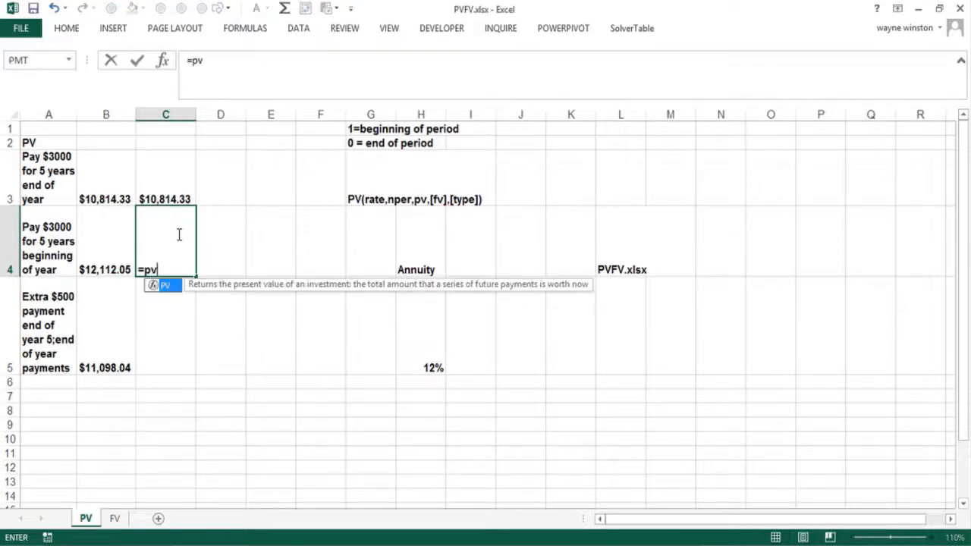
type("(.1")
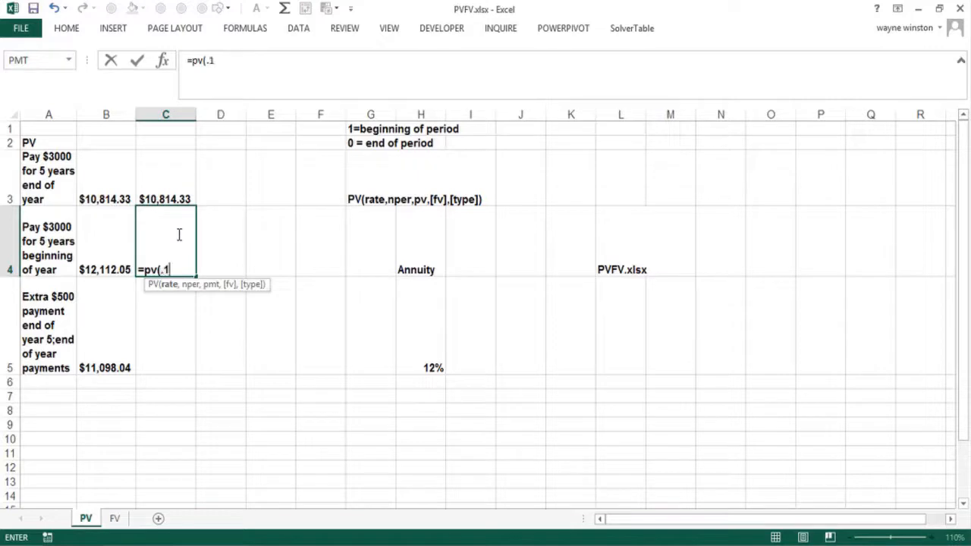
type("2,5,")
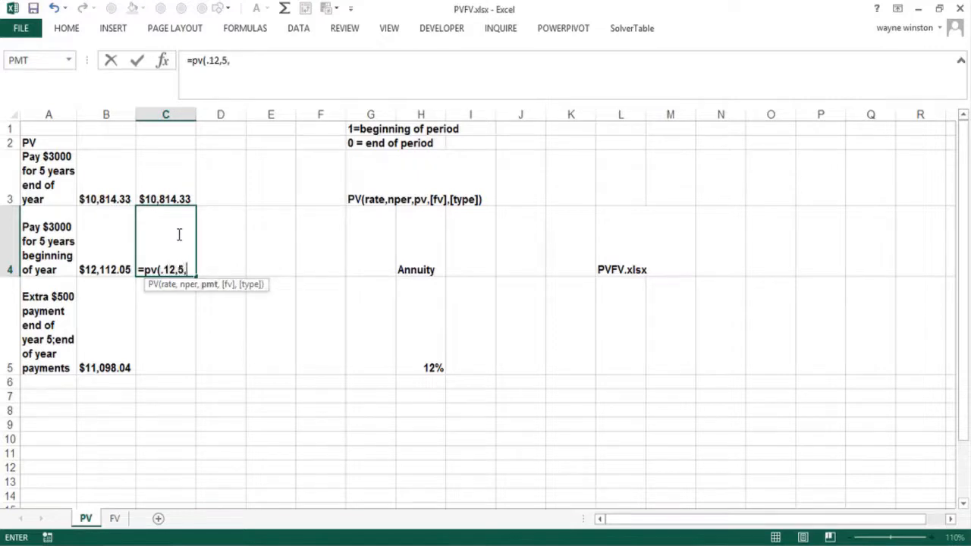
type("-3000,0,1")
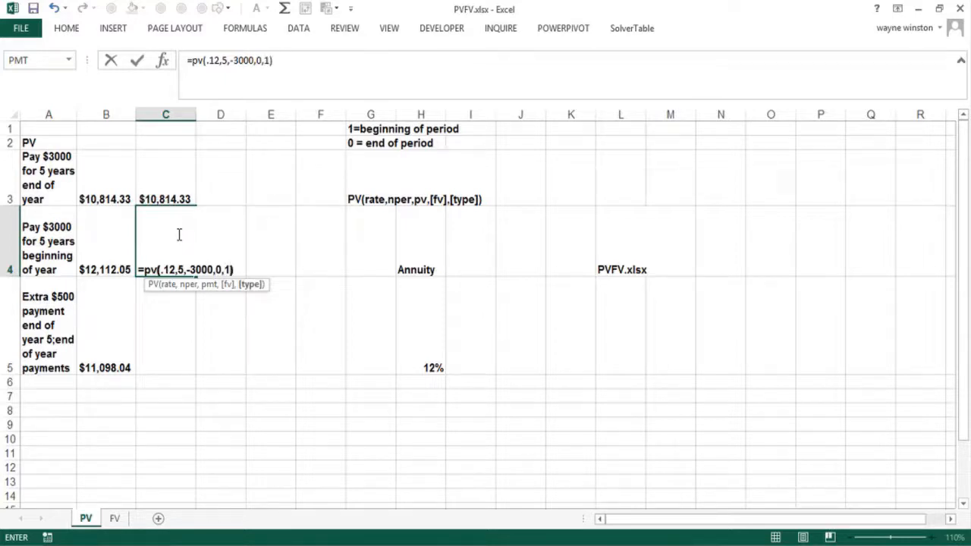
key("Return")
Cross-check the beginning-of-year value in D4 by multiplying the end-of-year result in C3 by 1.12
left_click(229, 245)
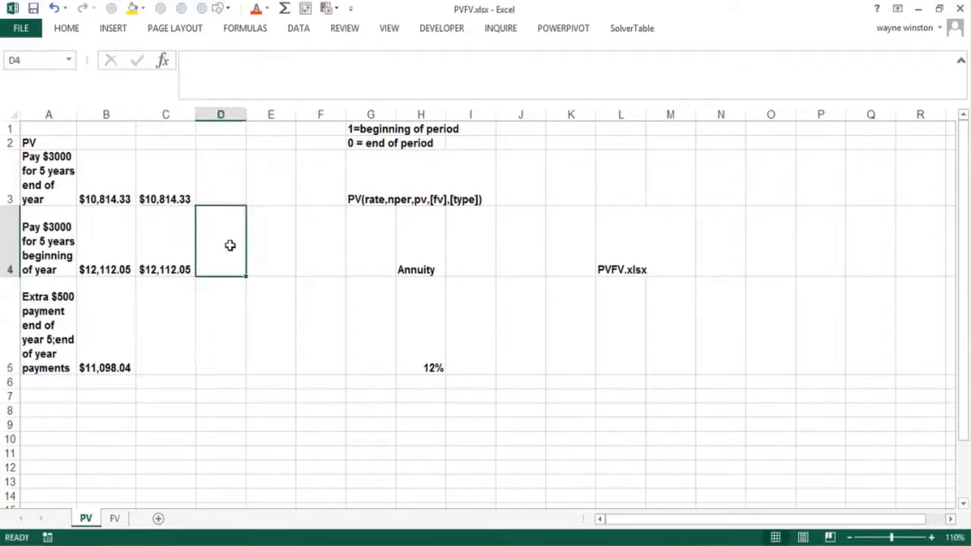
type("=1.")
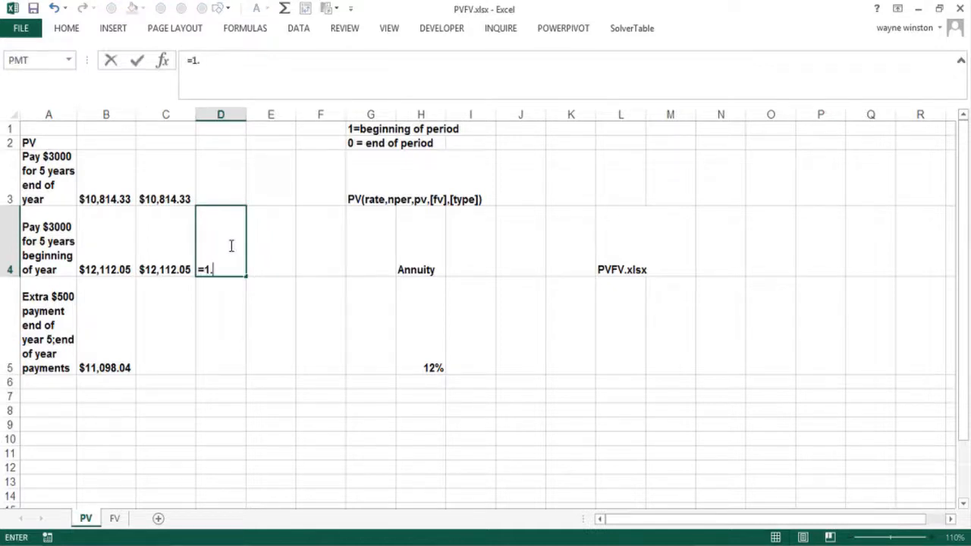
type("12*")
left_click(173, 191)
key("Return")
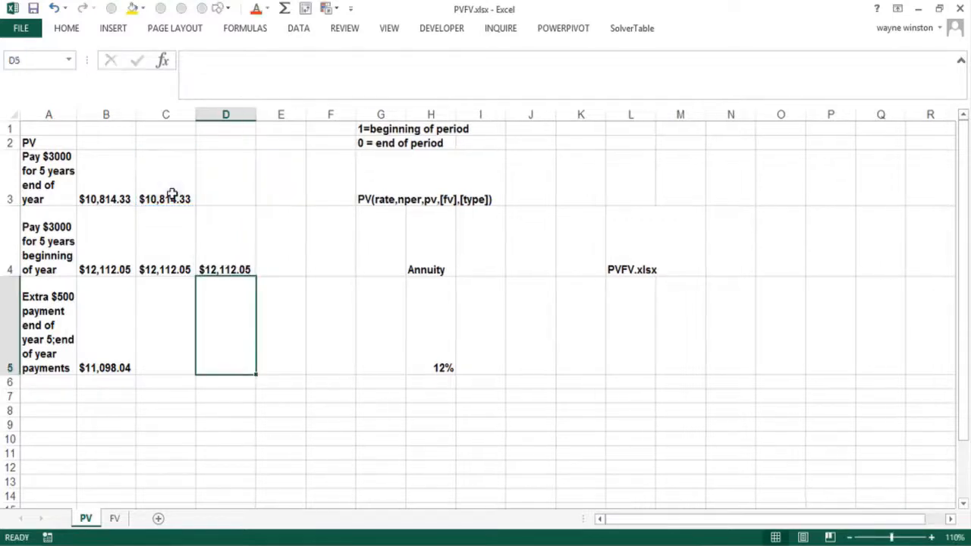
Enter =PV(.12,5,-3000,-500,0) in C5 for end-of-year payments with the extra $500, and select the cell to review its formula
left_click(163, 326)
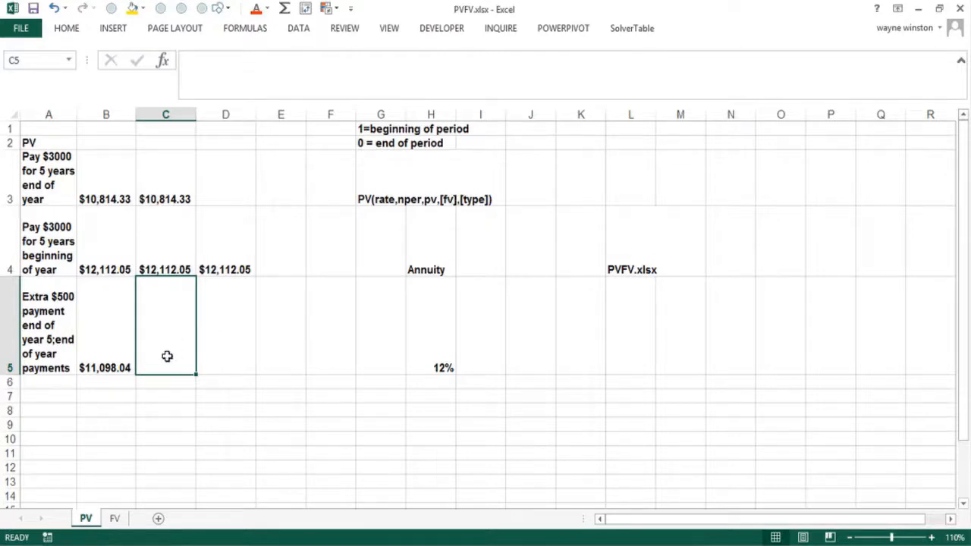
type("=pv")
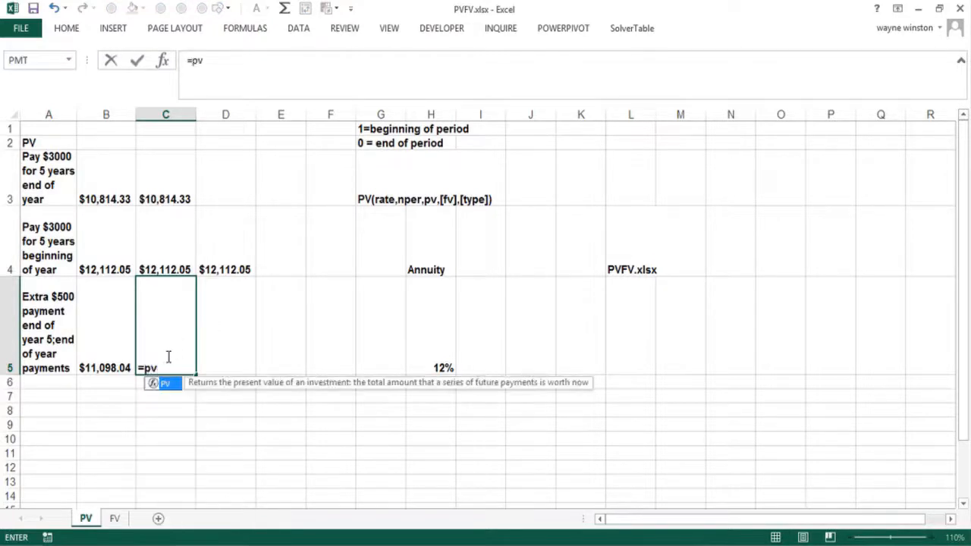
type("(.12")
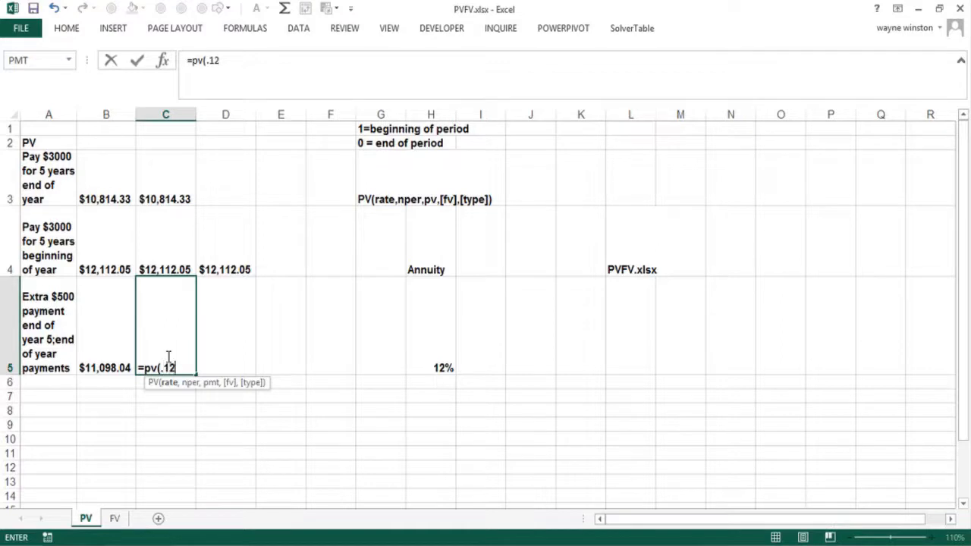
type(",5,")
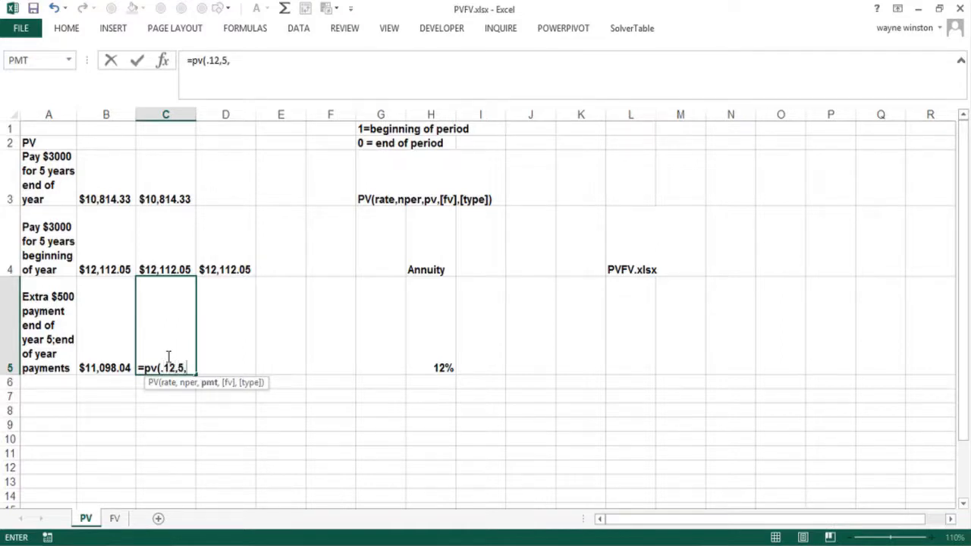
type("-3000")
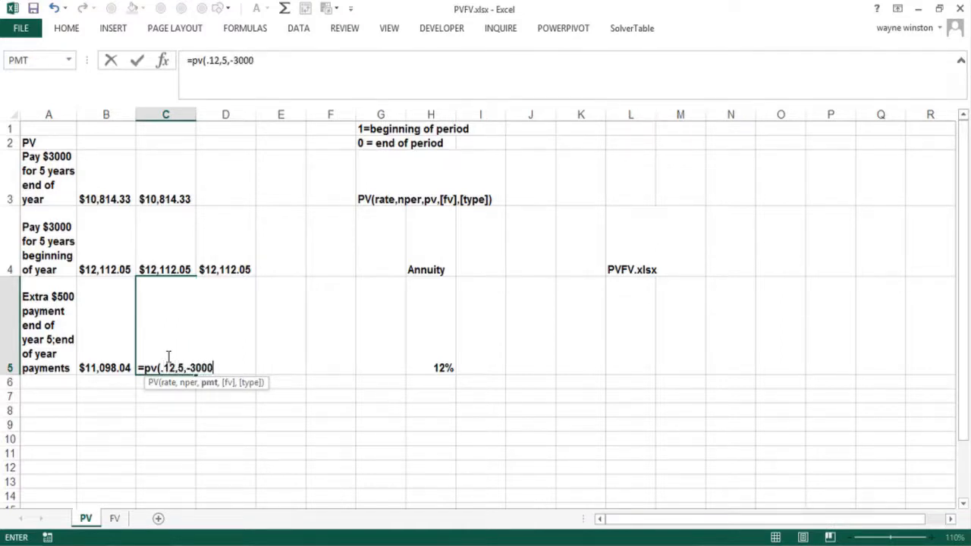
type(",-500")
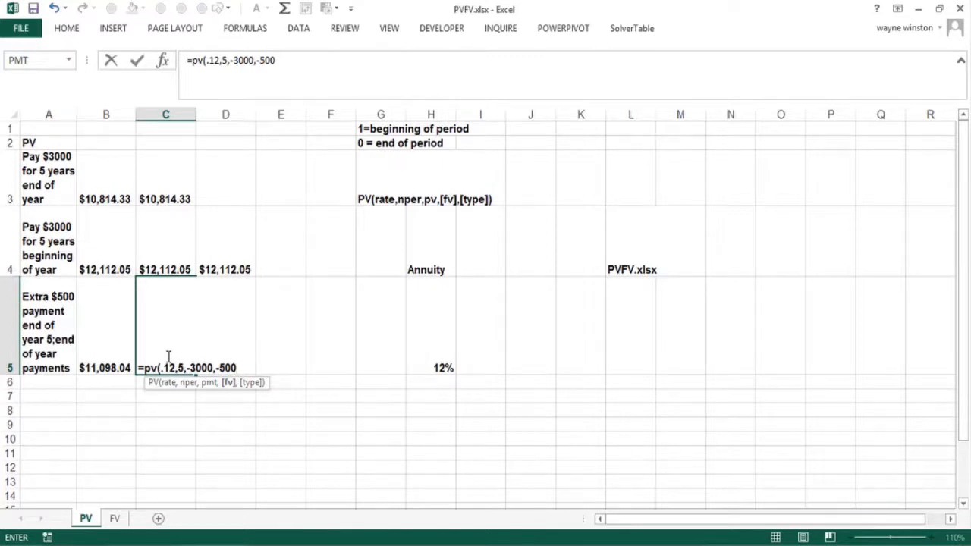
type(",0)")
key("Return")
left_click(167, 356)
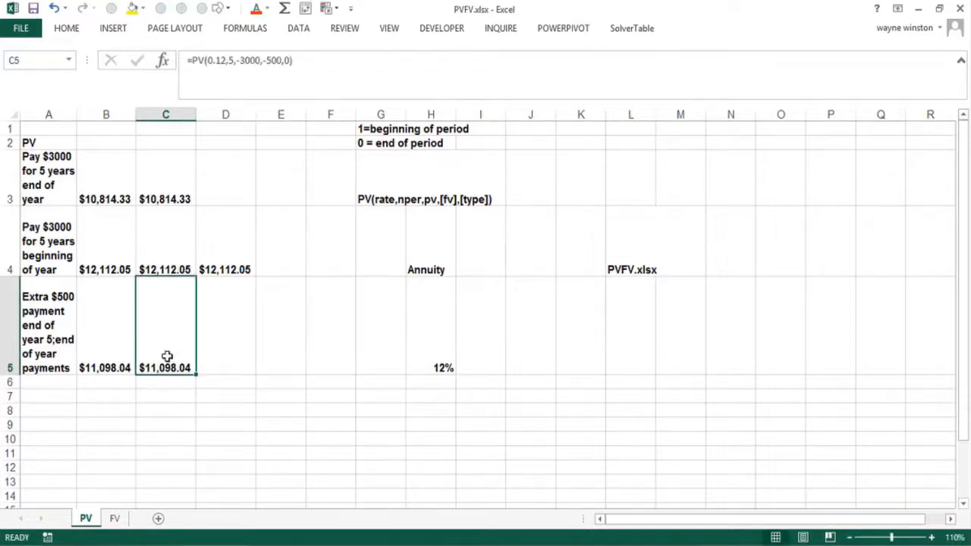
Switch to the FV sheet and examine the FV function's arguments written in row 4 and the period-type notes below
left_click(118, 517)
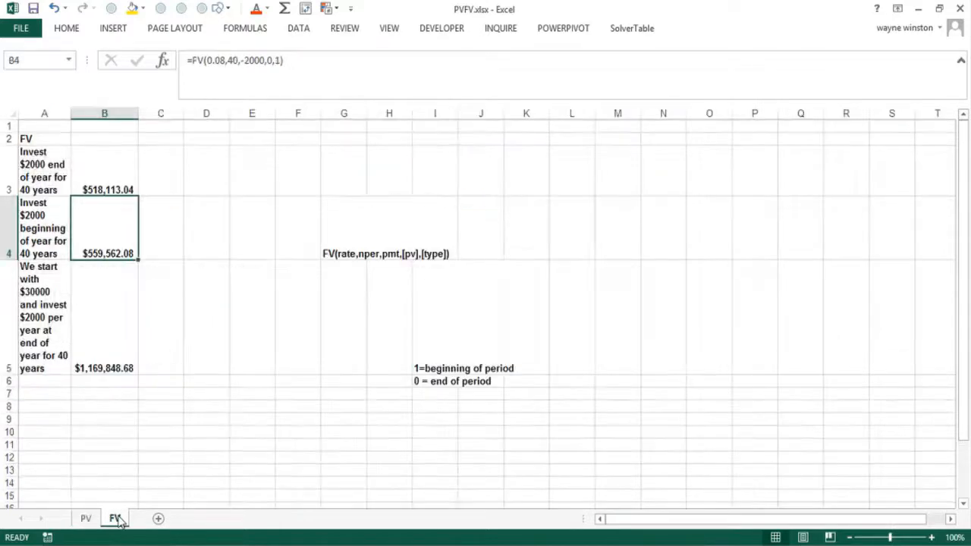
mouse_move(935, 540)
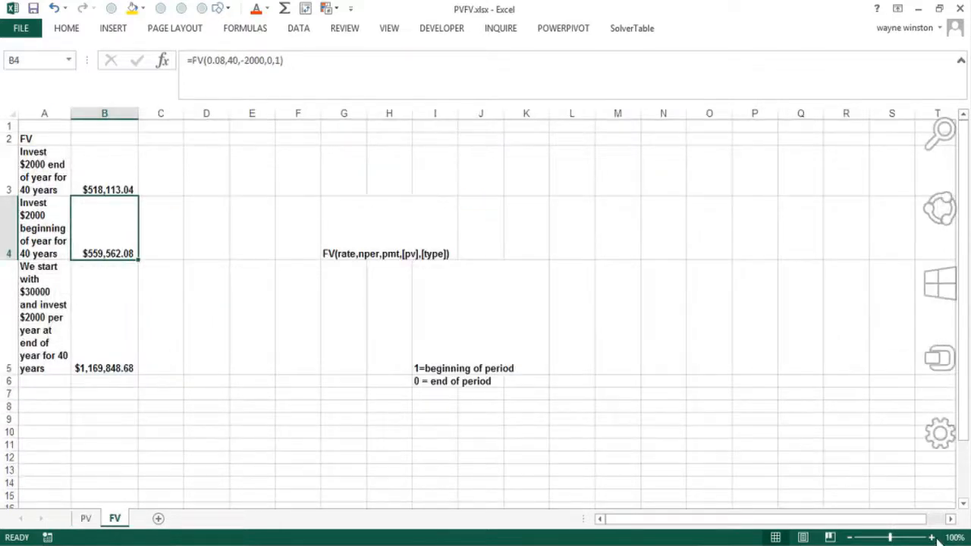
left_click(932, 537)
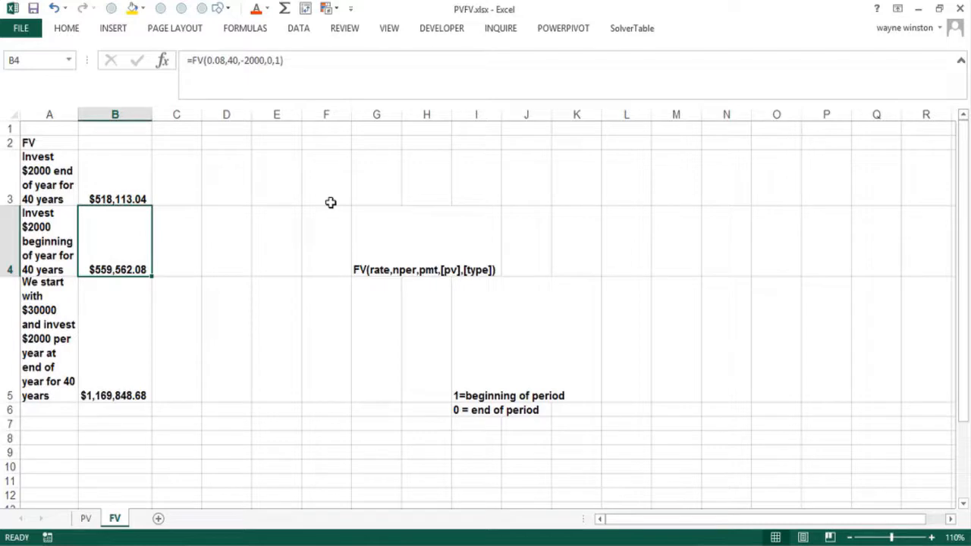
left_click(383, 273)
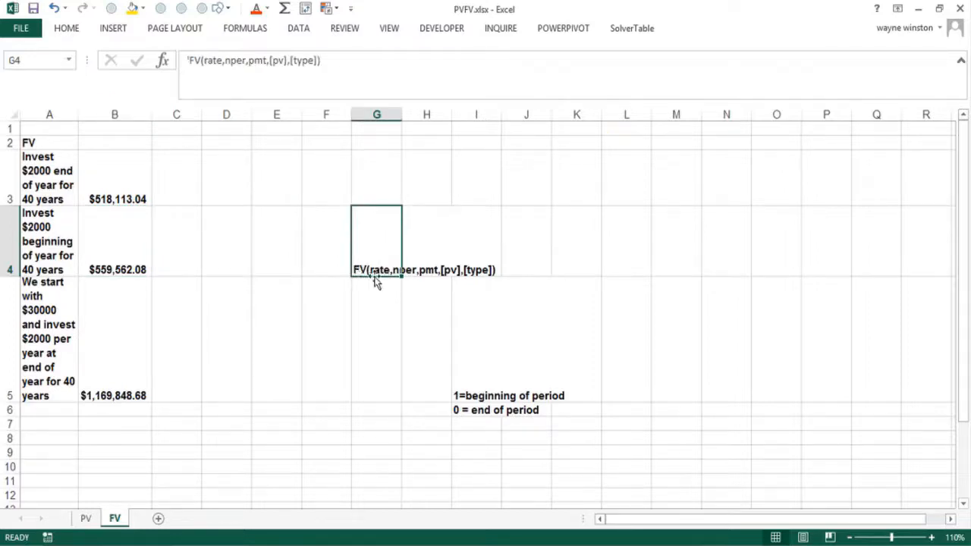
left_click(398, 290)
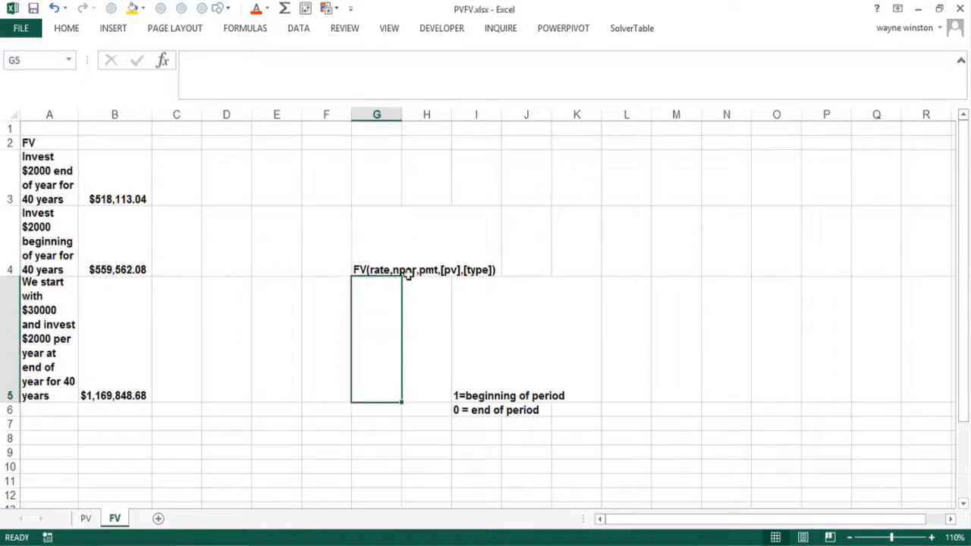
left_click(408, 274)
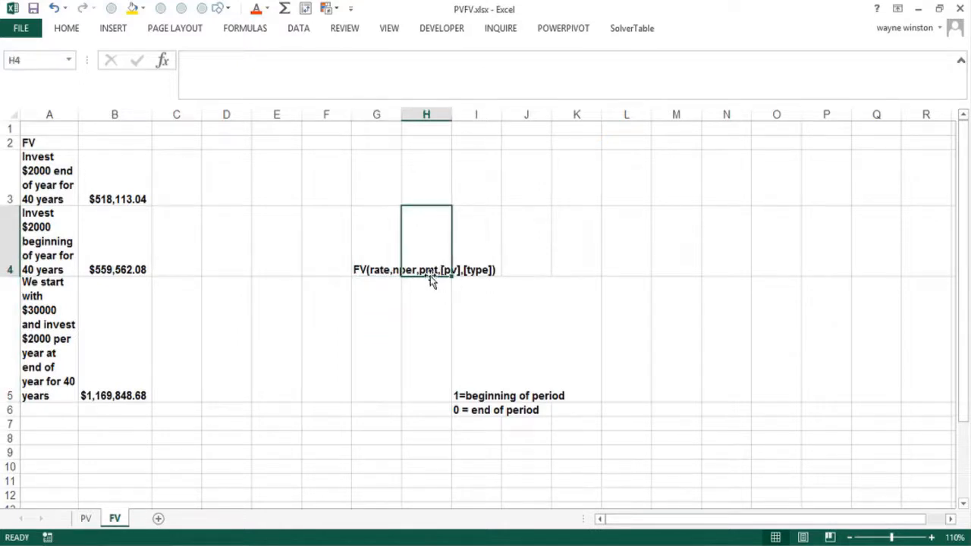
left_click(453, 288)
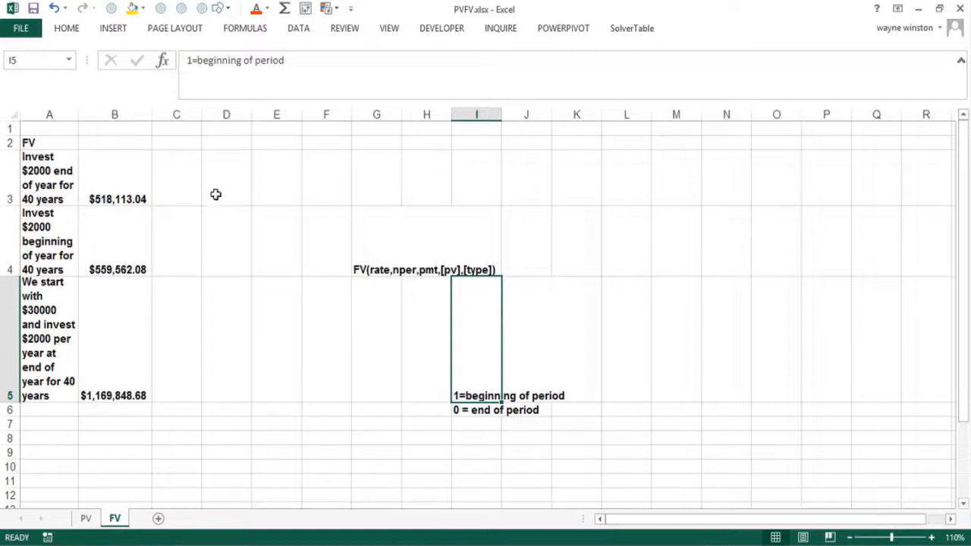
Enter =FV(.08,40,-2000,0,0) in C3 to compute the future value of the end-of-year investments
left_click(190, 144)
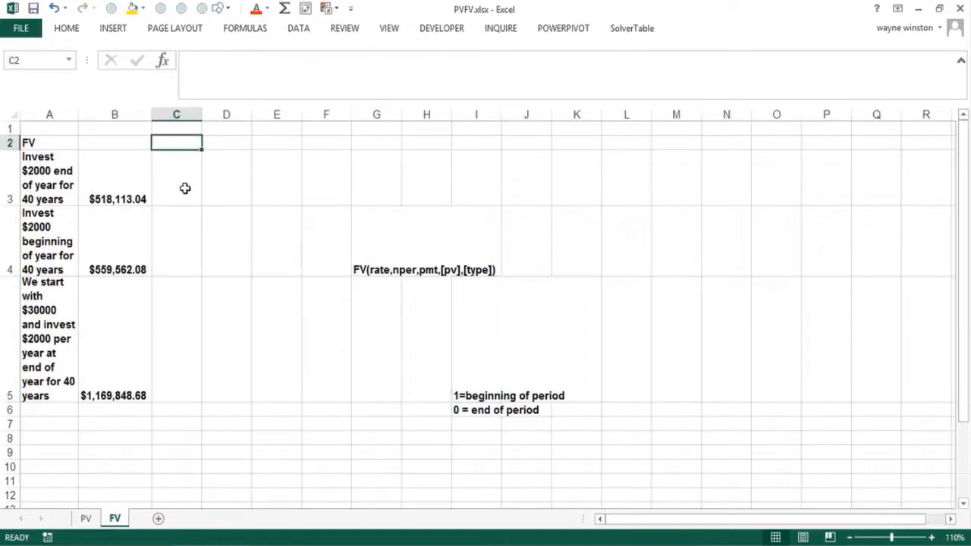
left_click(185, 188)
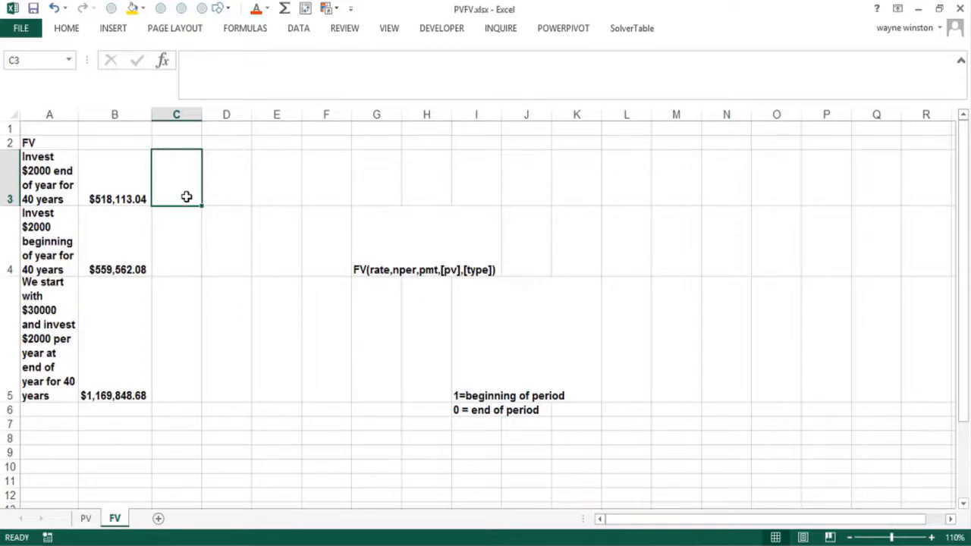
type("=")
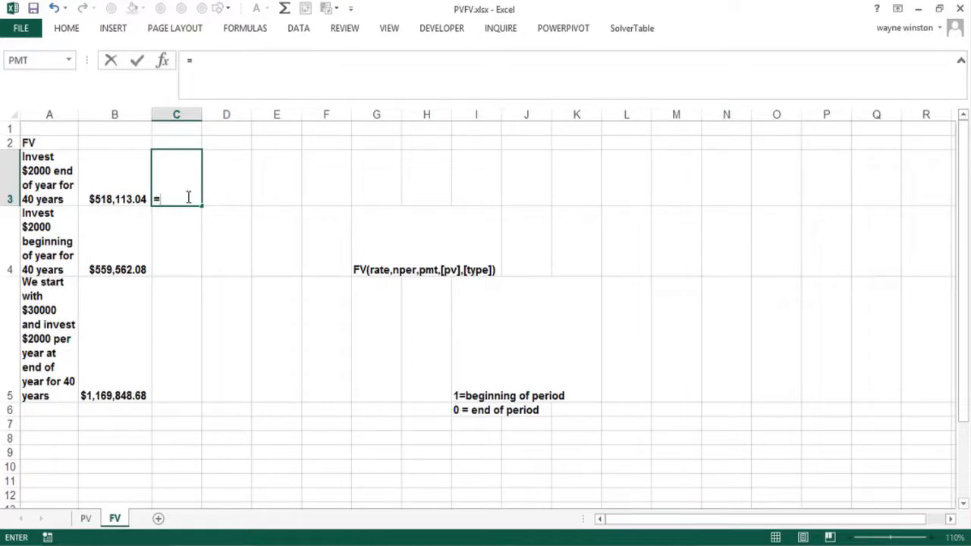
type("fv(")
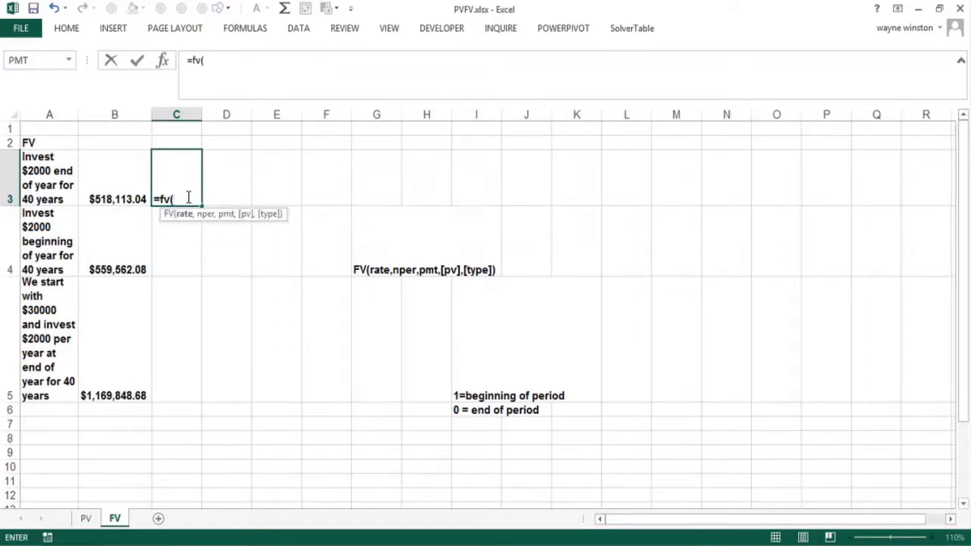
type(".08,4")
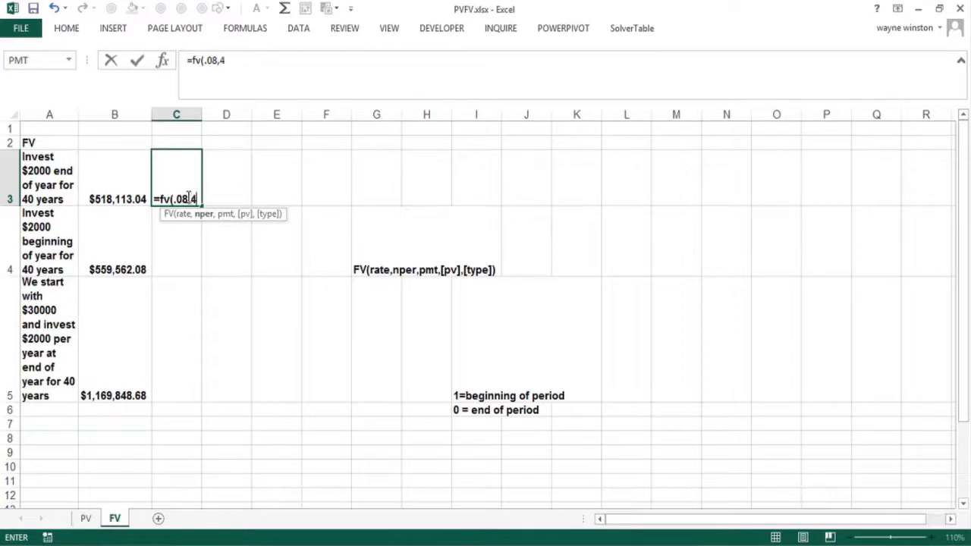
type("0,-")
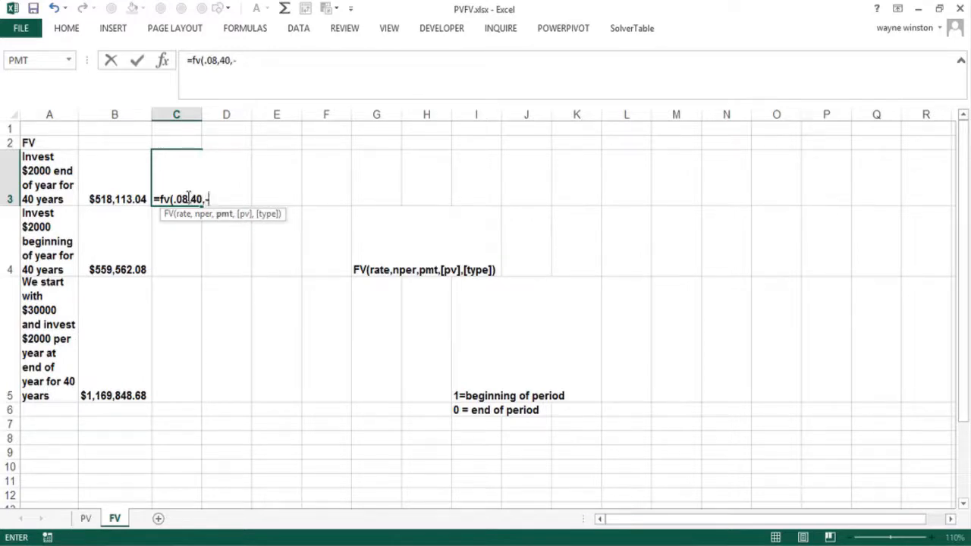
type("2000")
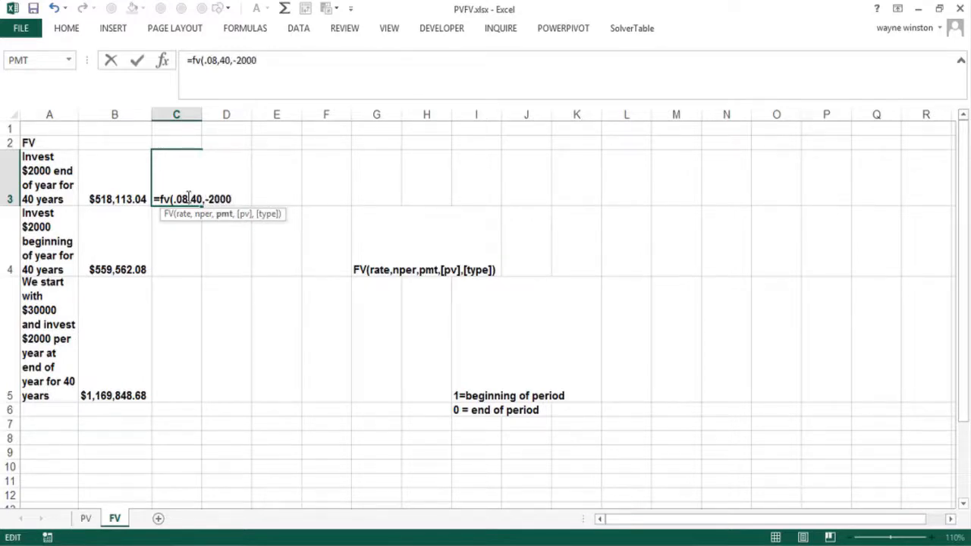
type(",0,0)")
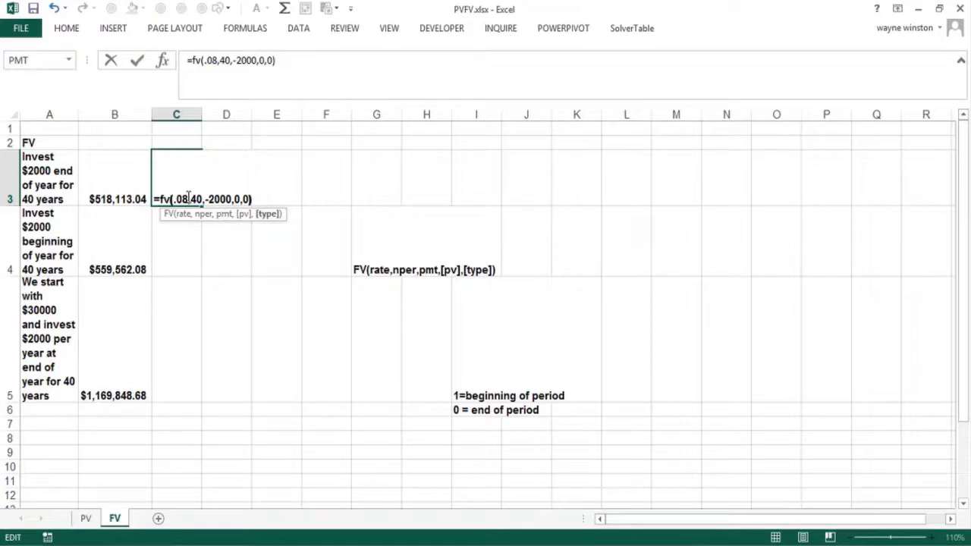
key("Return")
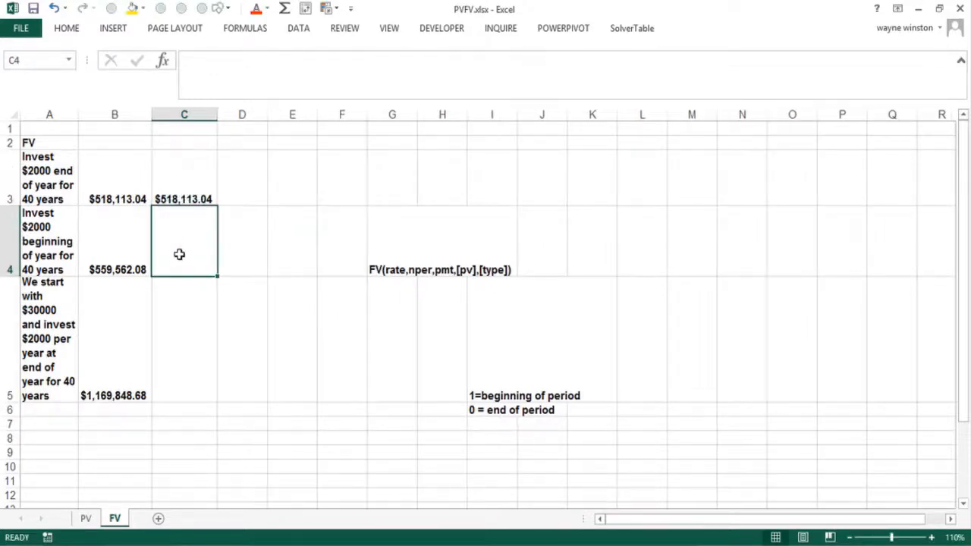
Compute the future value of the beginning-of-year investments in C4 with =FV(.08,40,-2000,0,1)
type("=")
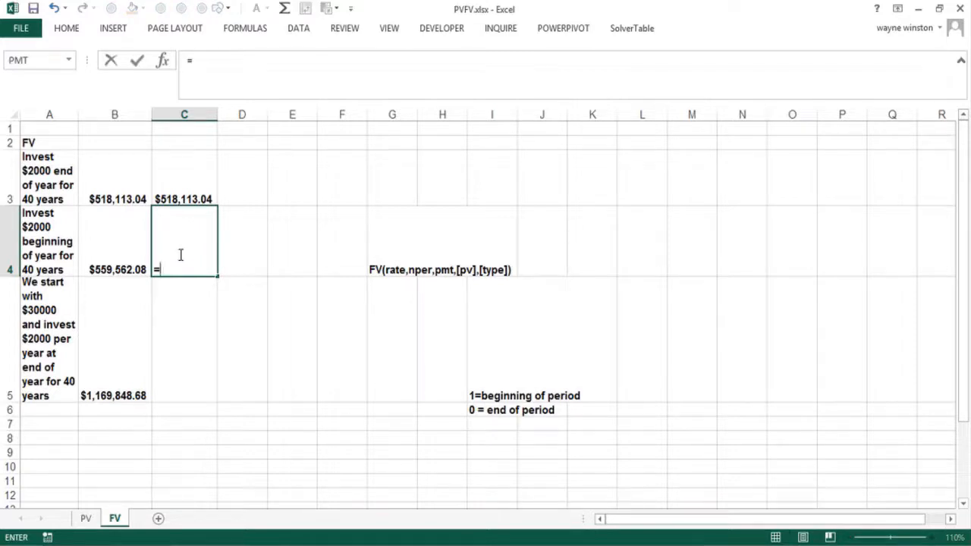
type("fv")
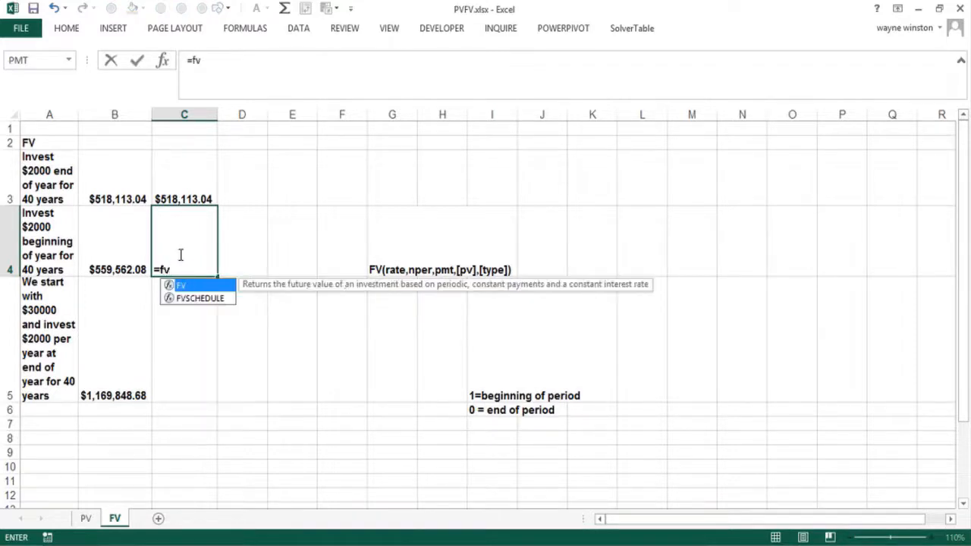
type("(.08,")
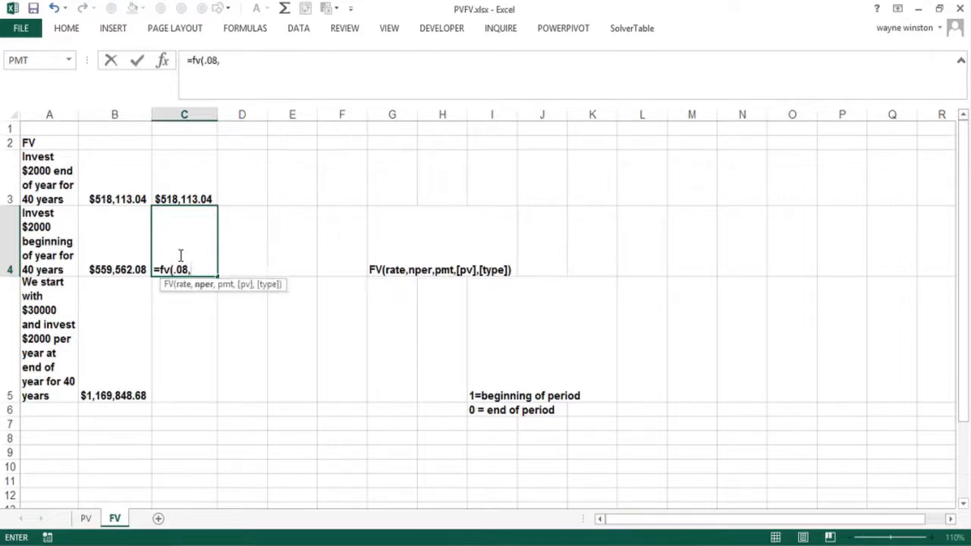
type("40,")
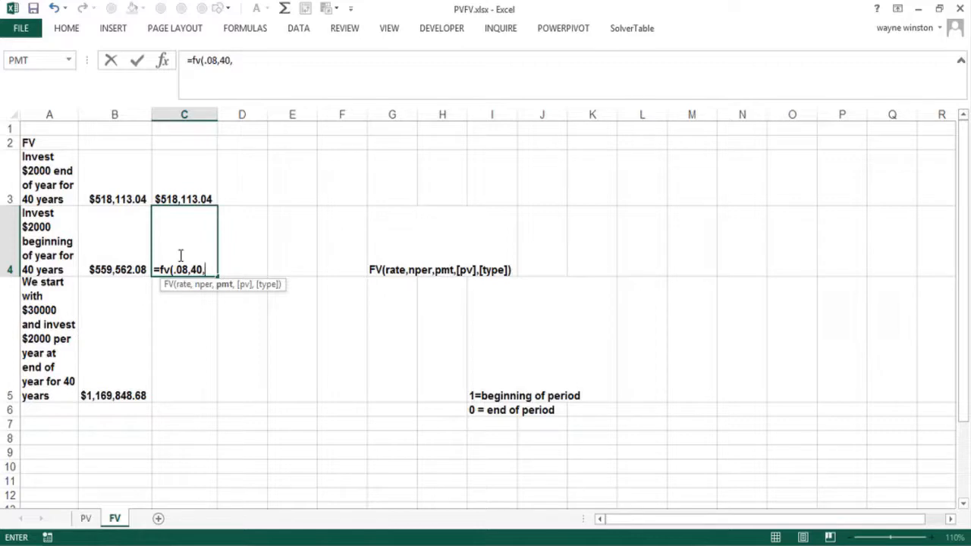
type("-2000,")
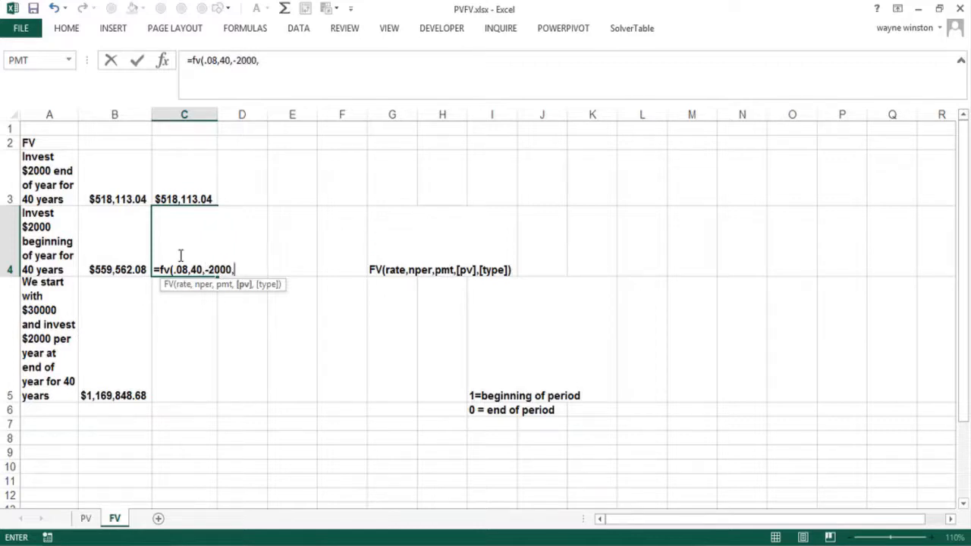
type("0,1")
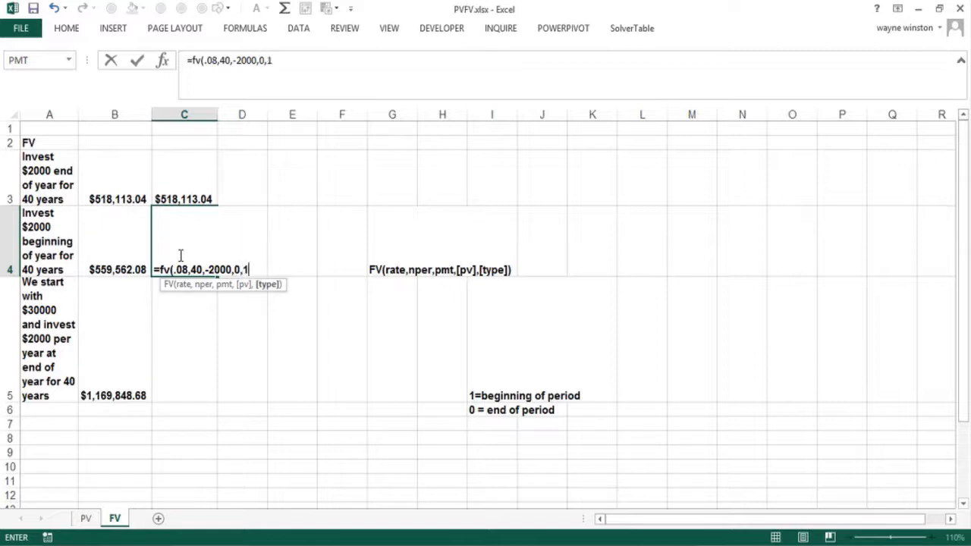
type(")")
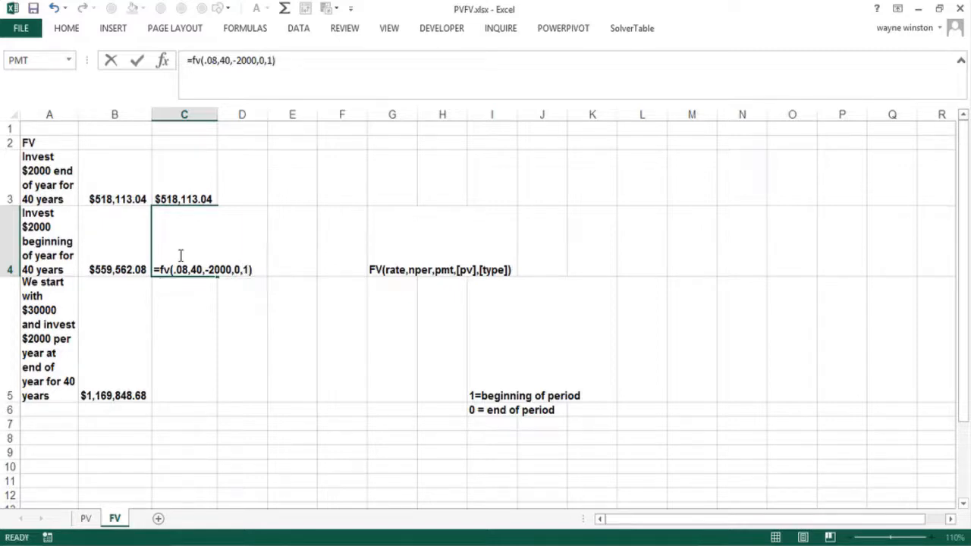
key("Return")
Cross-check the beginning-of-year future value in D4 with the formula =1.08*C3
left_click(244, 264)
type("=1")
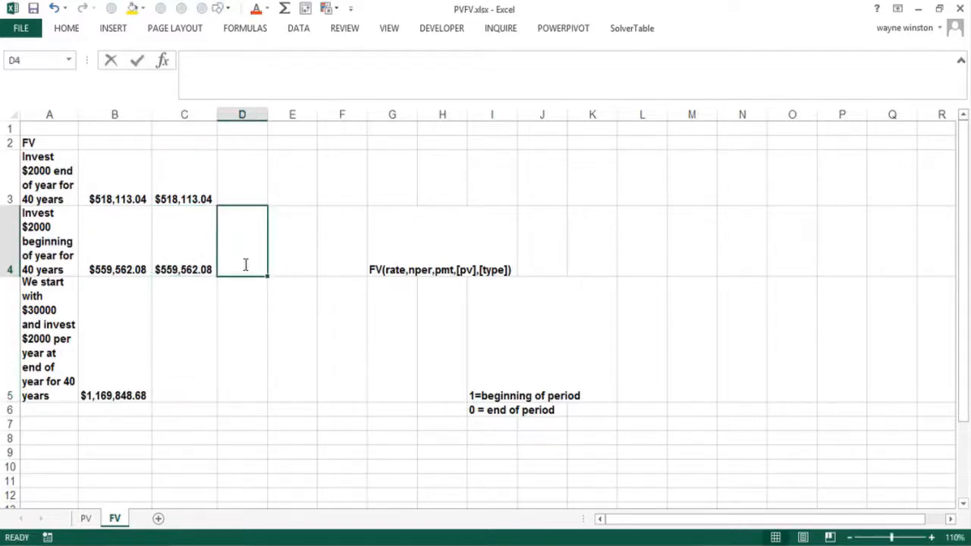
type(".08*")
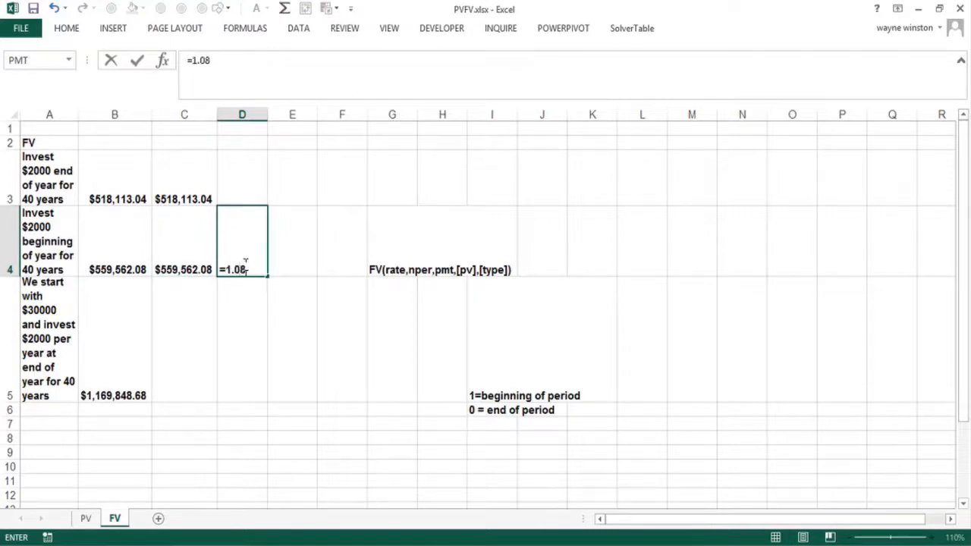
left_click(178, 191)
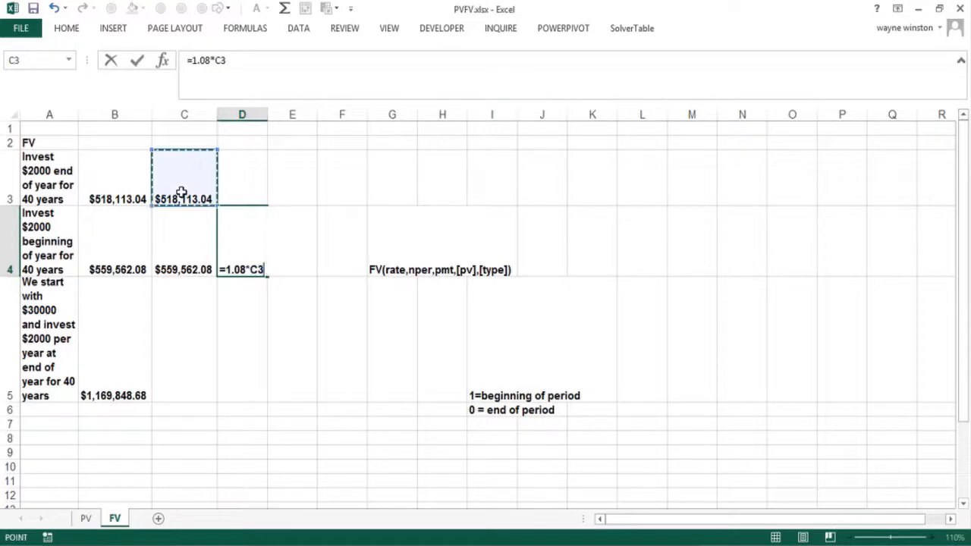
key("Return")
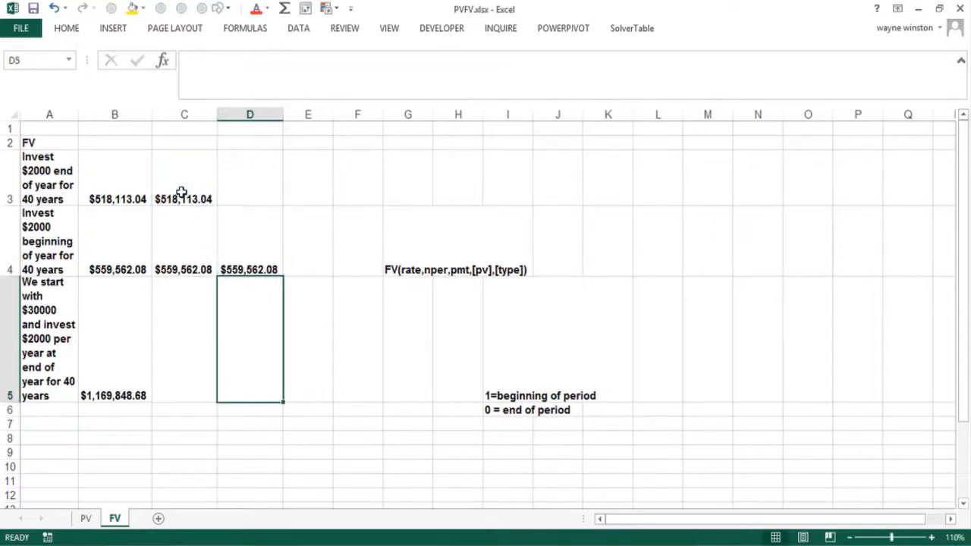
Widen column C and enter =FV(.08,40,-2000,-30000,0) in C5 for the $30000 start with end-of-year investments
left_click(191, 351)
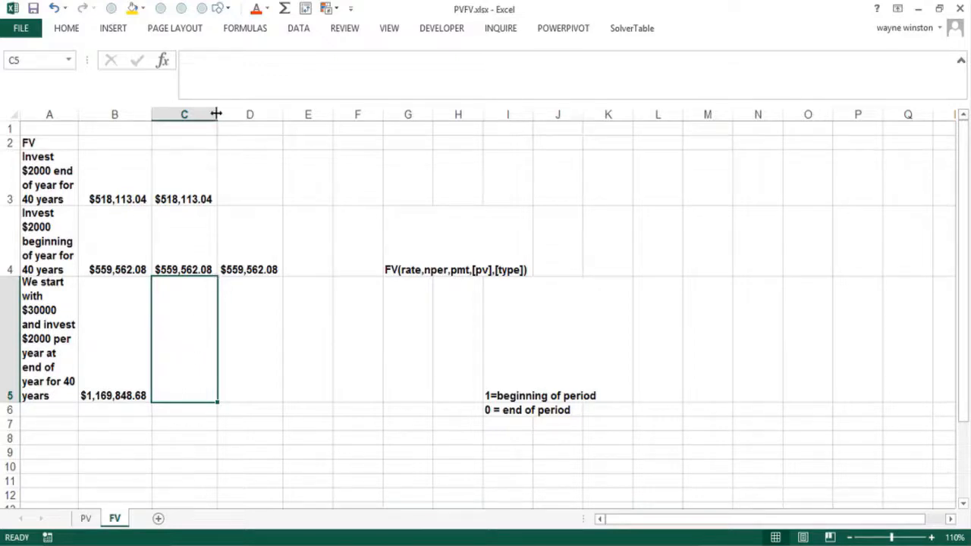
left_click_drag(217, 113, 267, 147)
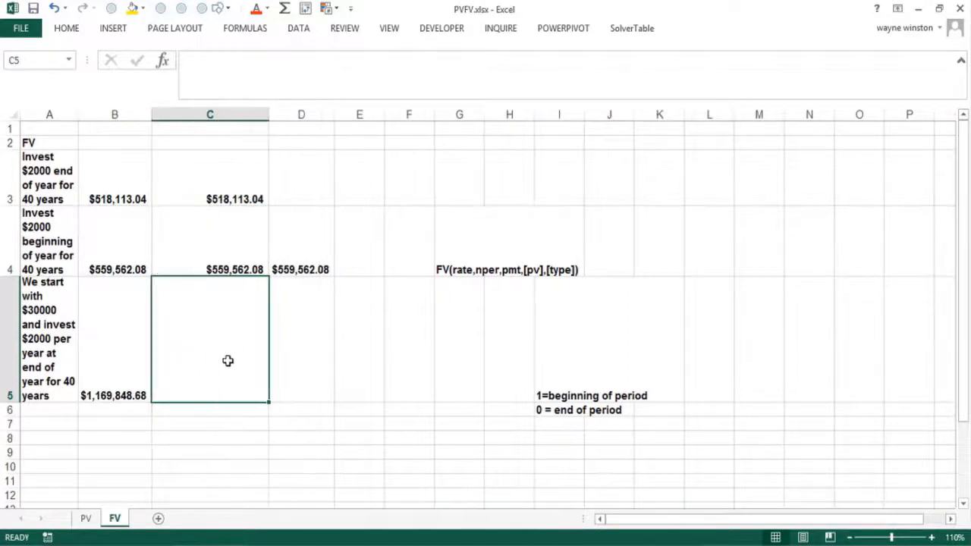
type("=fv")
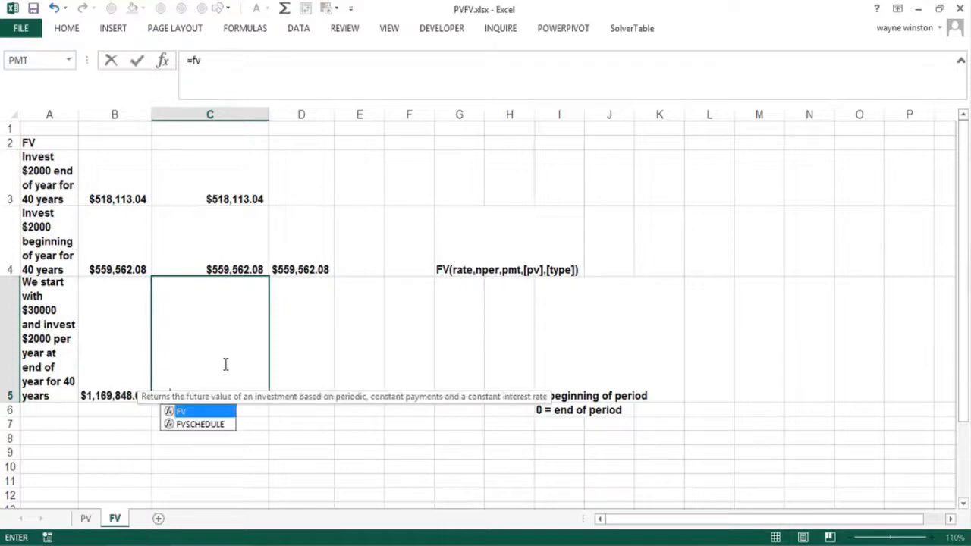
type("(.0")
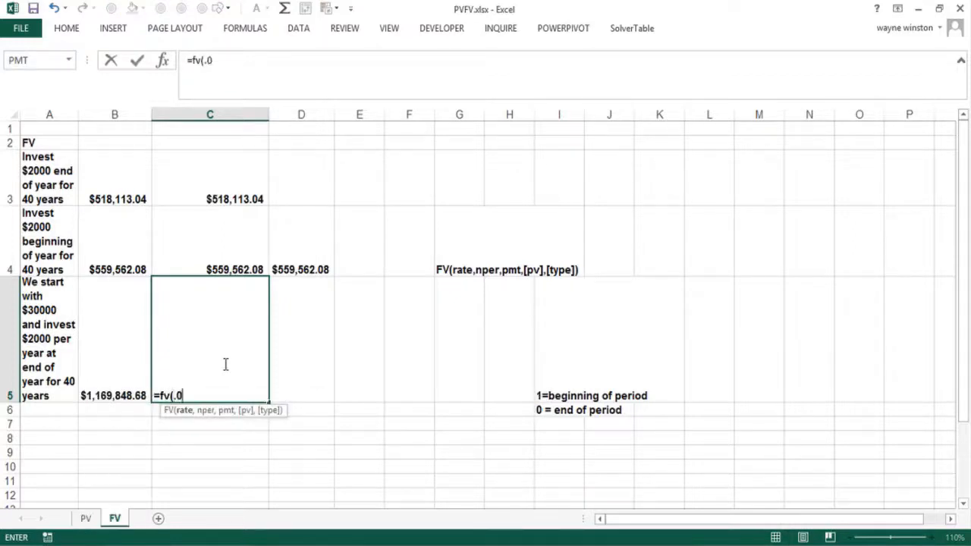
type("8,4")
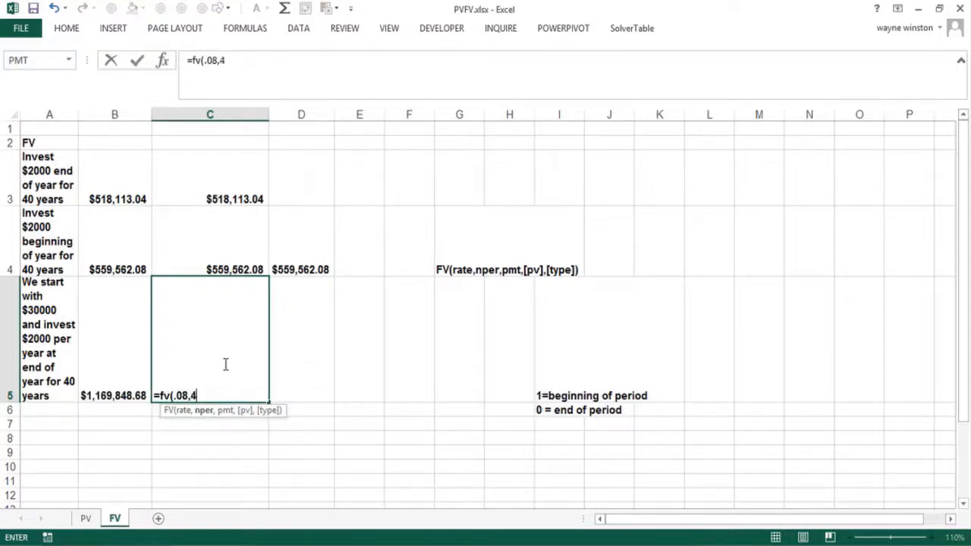
type("0,-20")
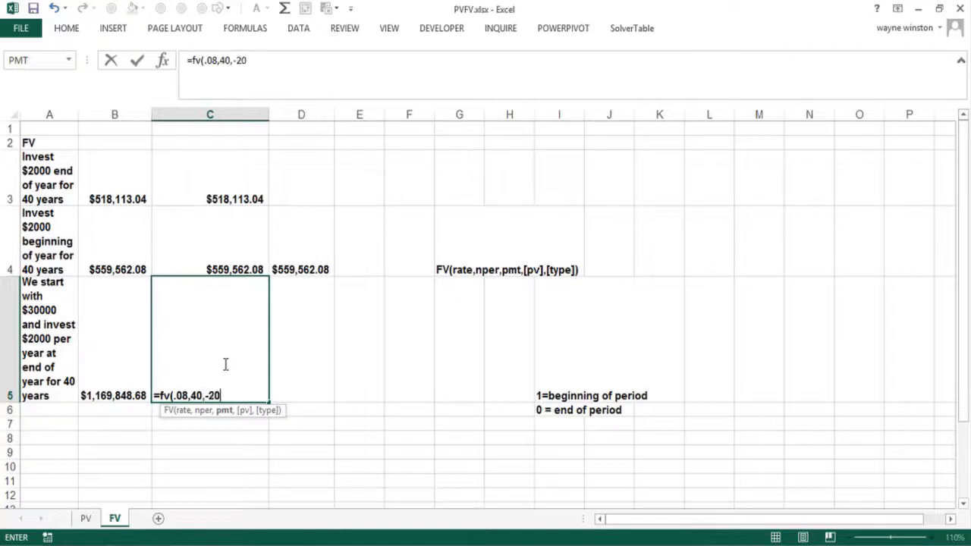
type("00,-30000")
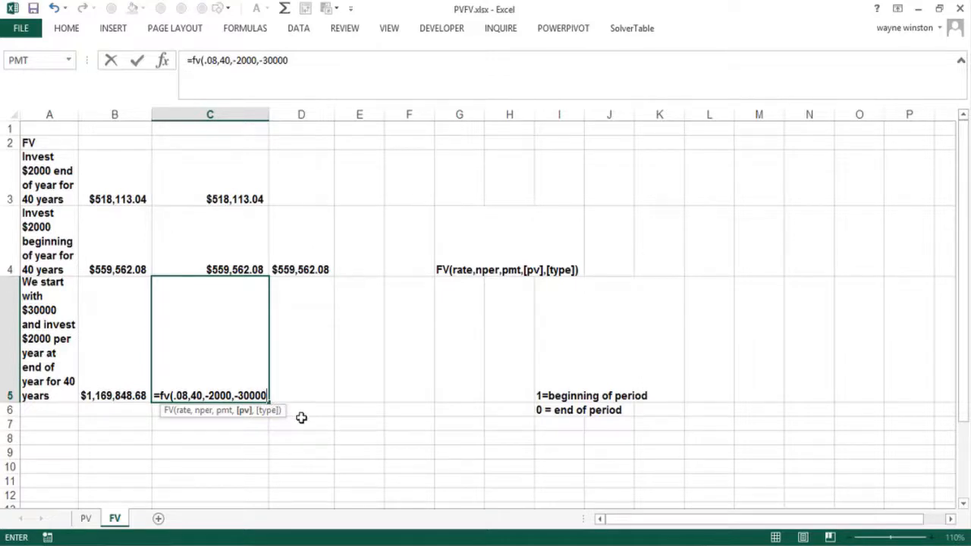
type(",")
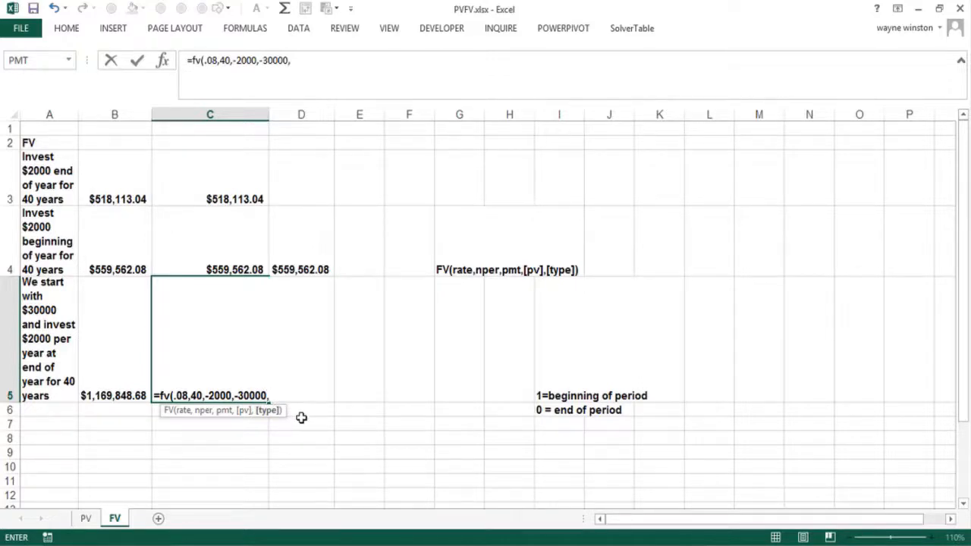
type("0)")
key("Return")
left_click(219, 373)
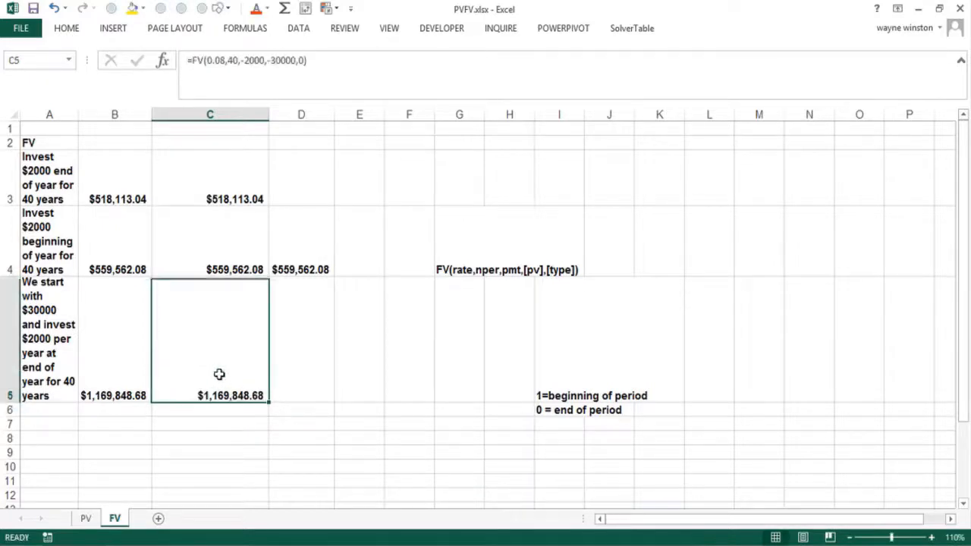
left_click(247, 407)
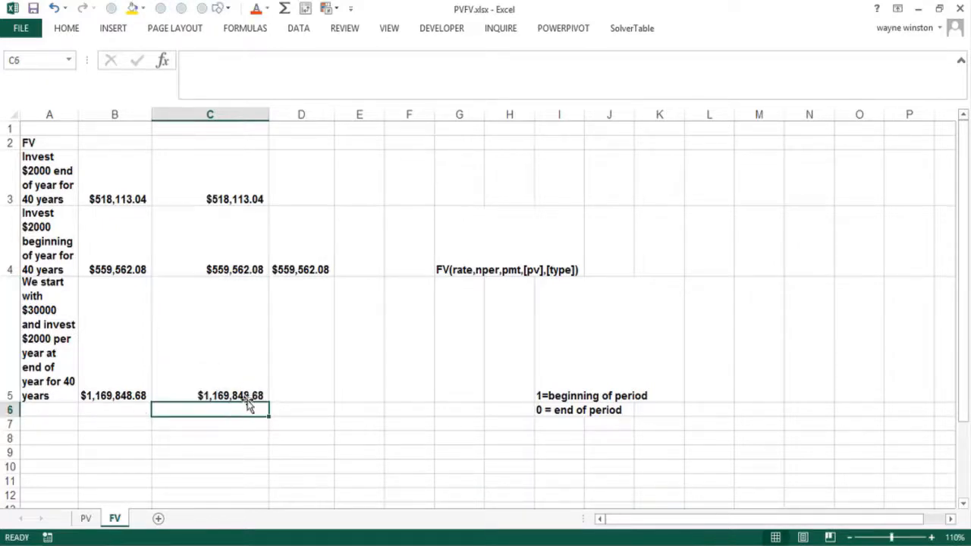
left_click(318, 130)
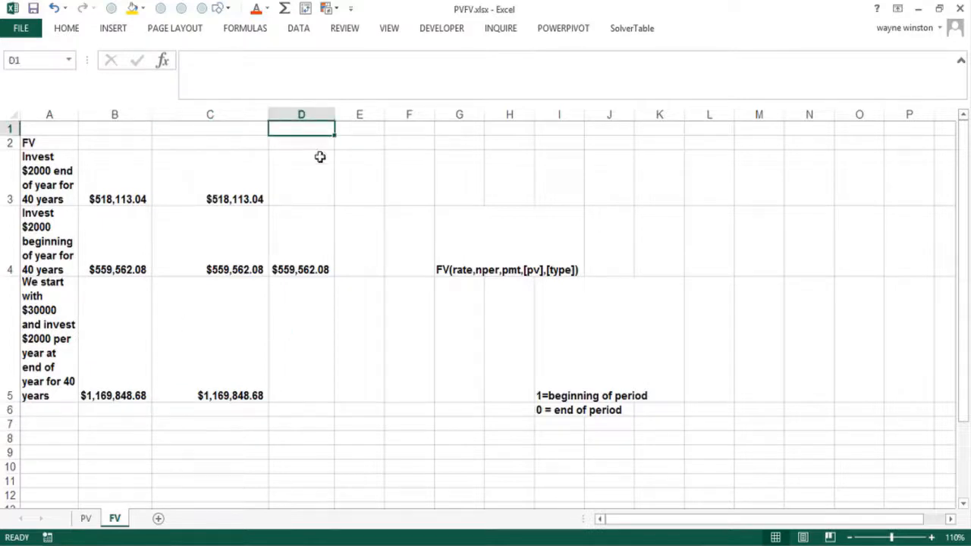
left_click(321, 147)
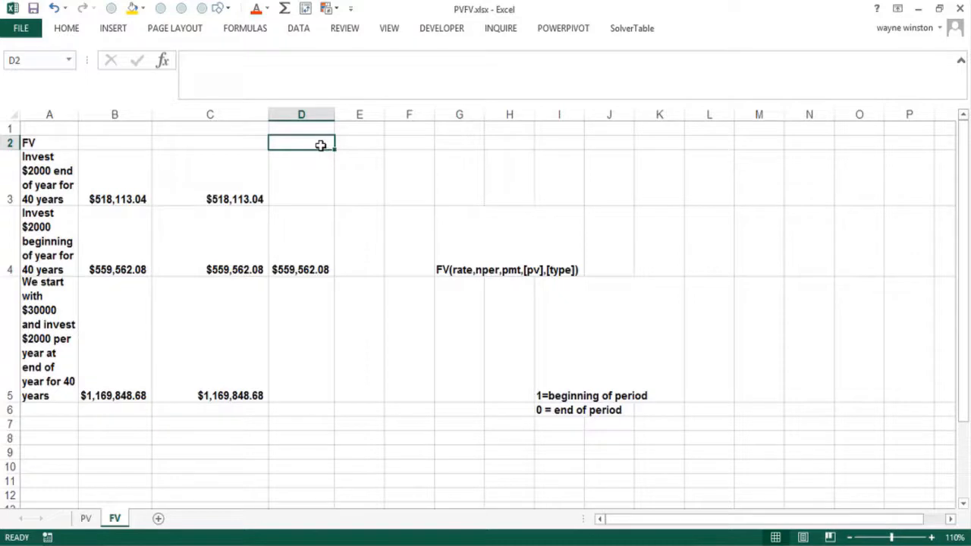
left_click(213, 424)
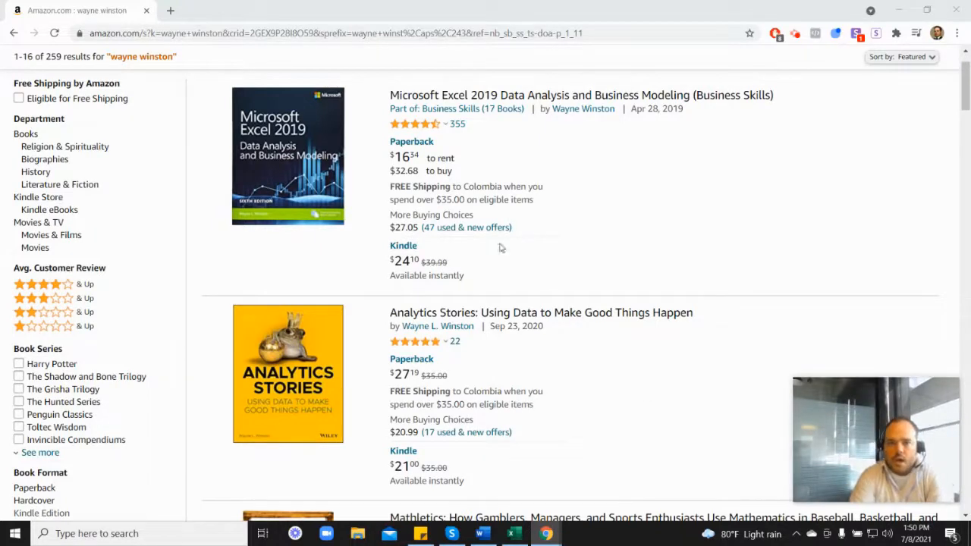
Look through the analytics book listings in the Amazon search results, including the rating breakdown for Marketing Analytics
mouse_move(415, 130)
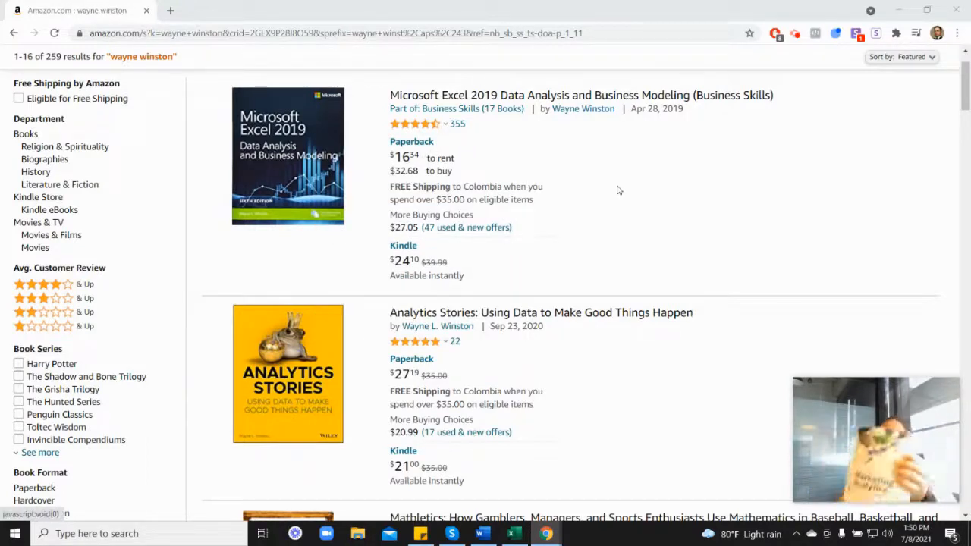
scroll(835, 310, "down", 5)
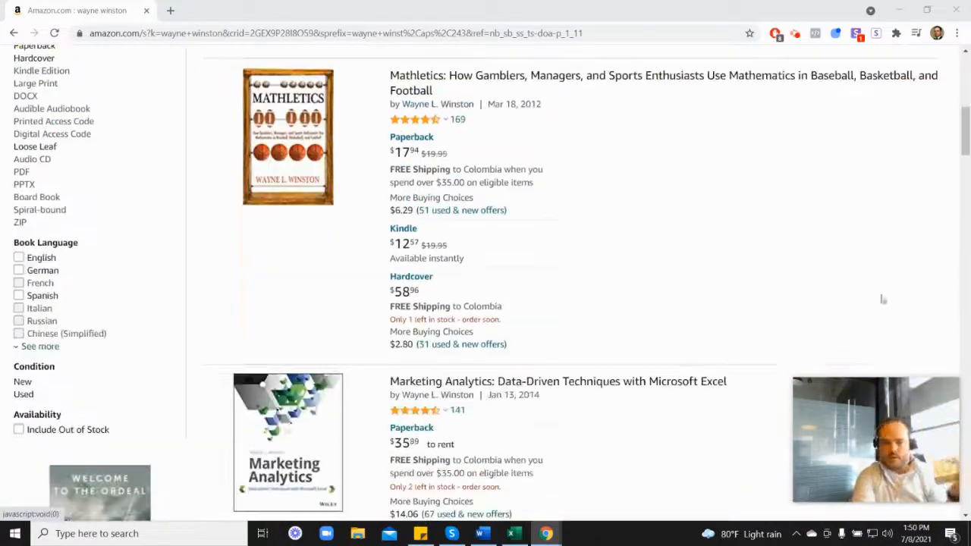
scroll(490, 374, "down", 2)
mouse_move(429, 285)
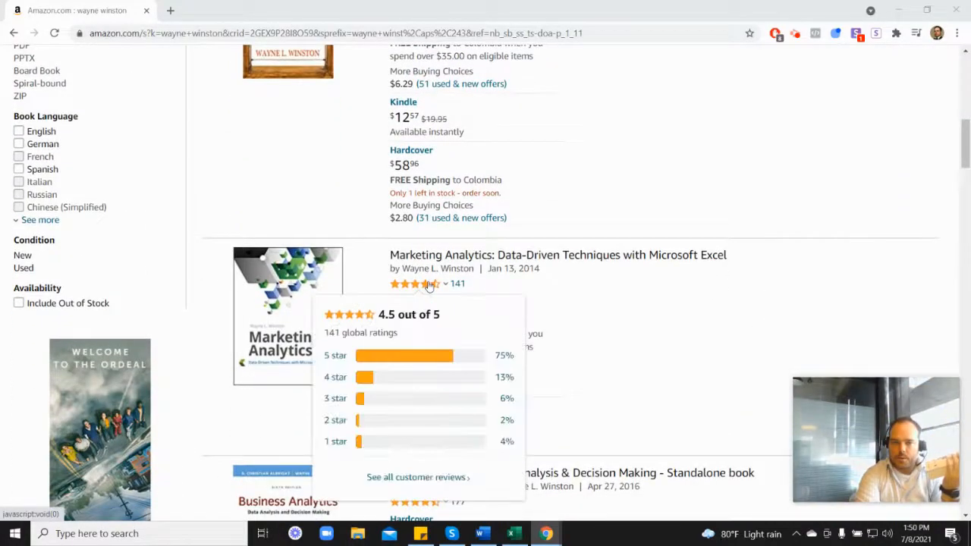
scroll(564, 288, "up", 5)
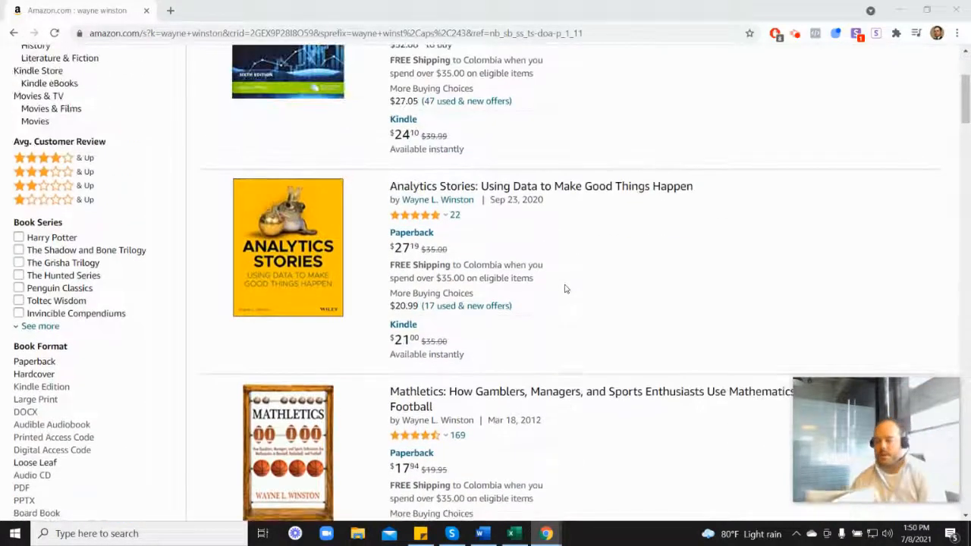